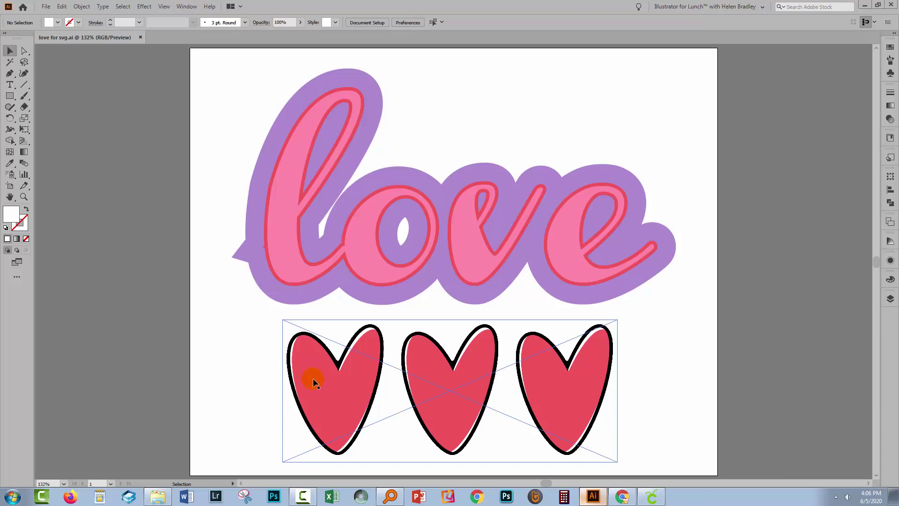
- Select the placed procreate hearts.jpg image of three hearts on the artboard
click(283, 170)
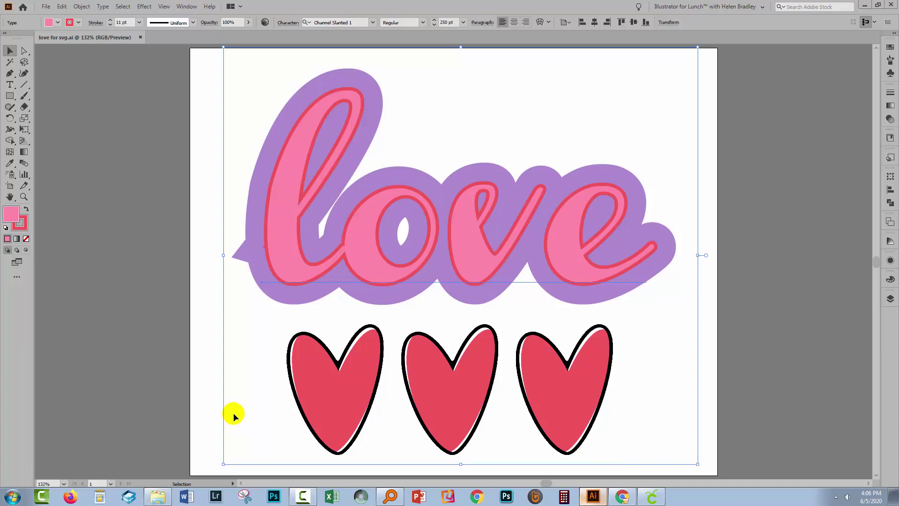
click(201, 400)
click(339, 411)
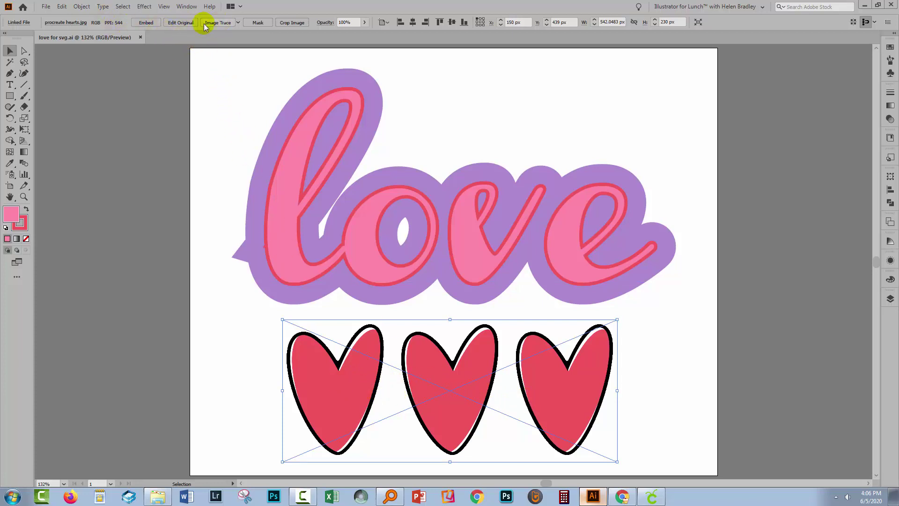
- Image Trace the hearts picture with the Default preset, accepting the large-image warning
click(79, 6)
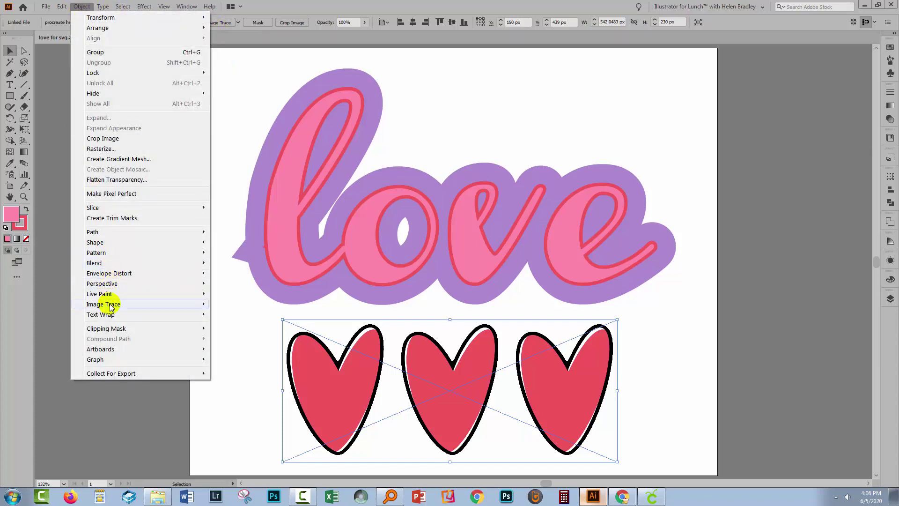
mouse_move(151, 298)
click(231, 304)
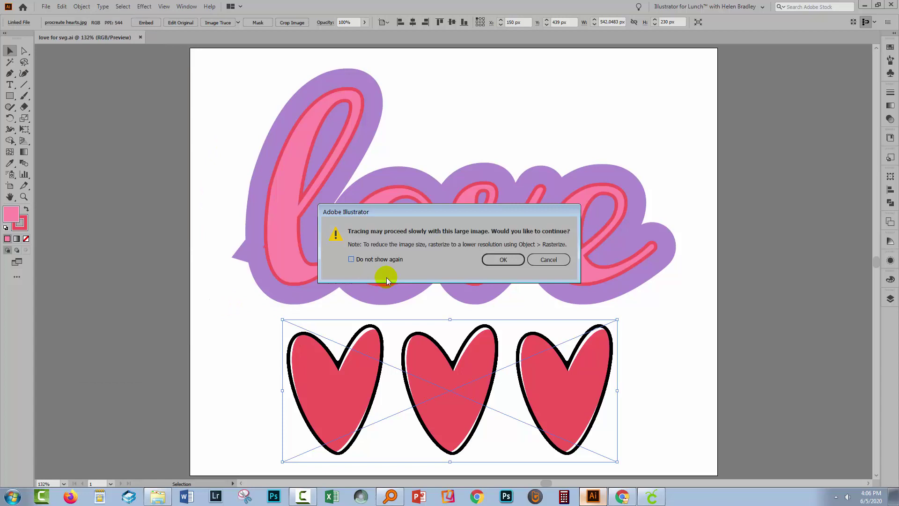
click(499, 260)
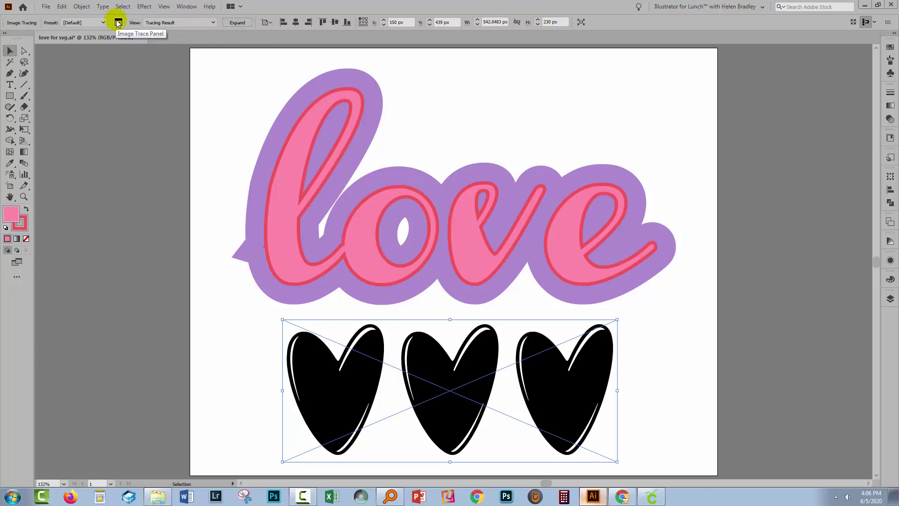
click(185, 7)
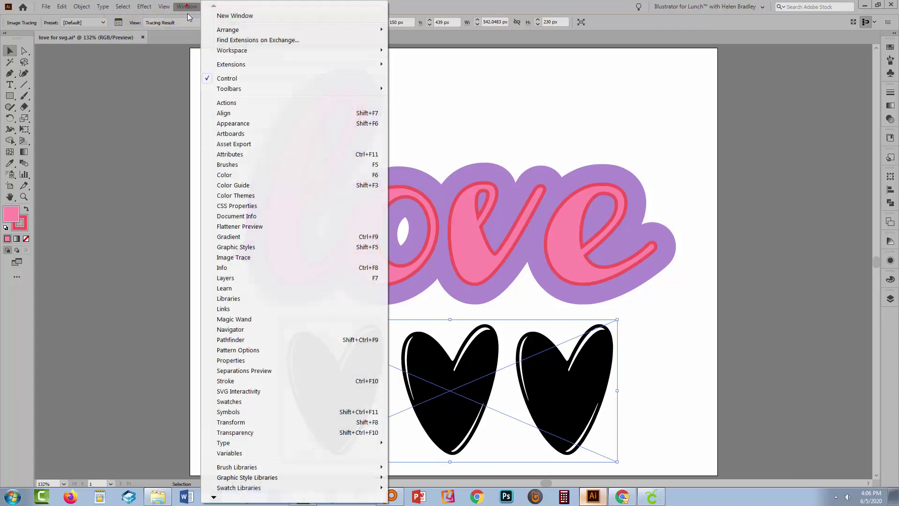
- Set the Image Trace panel to Color mode, reduce the colour count and enable Ignore White
click(234, 257)
drag(100, 207, 81, 127)
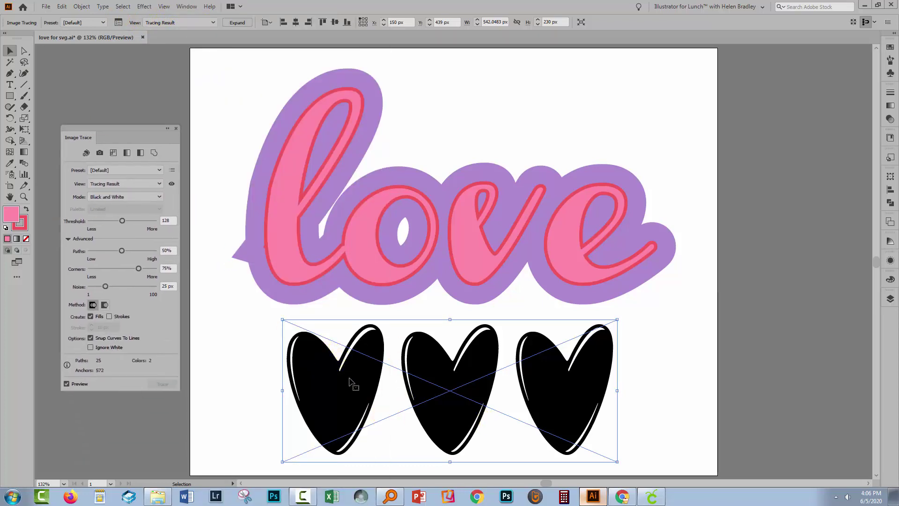
click(111, 198)
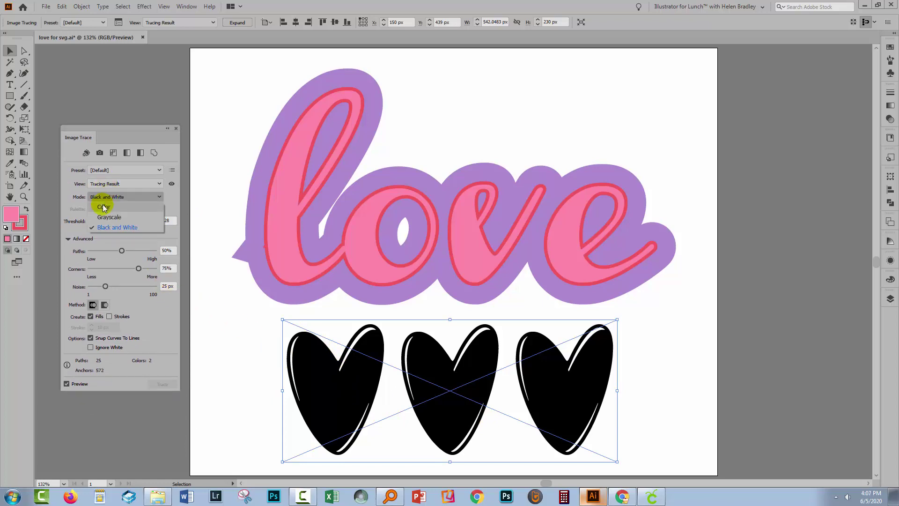
click(103, 201)
click(287, 360)
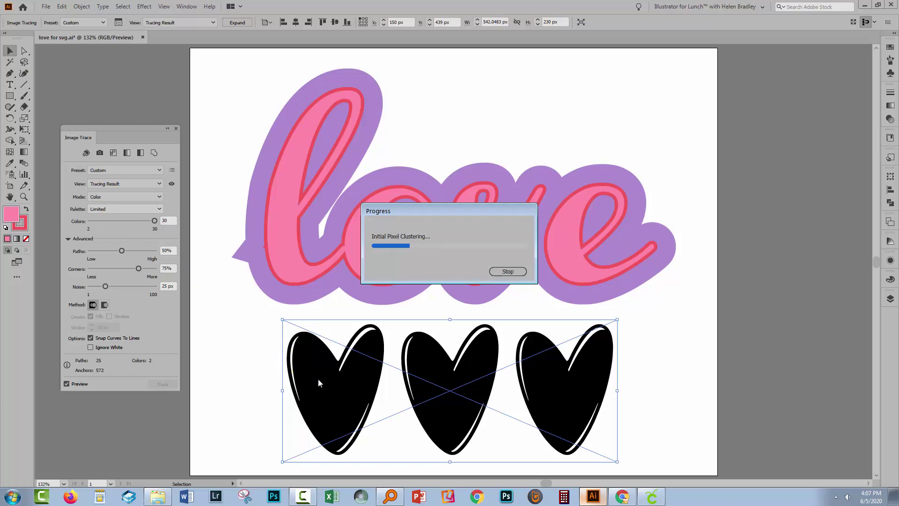
click(147, 255)
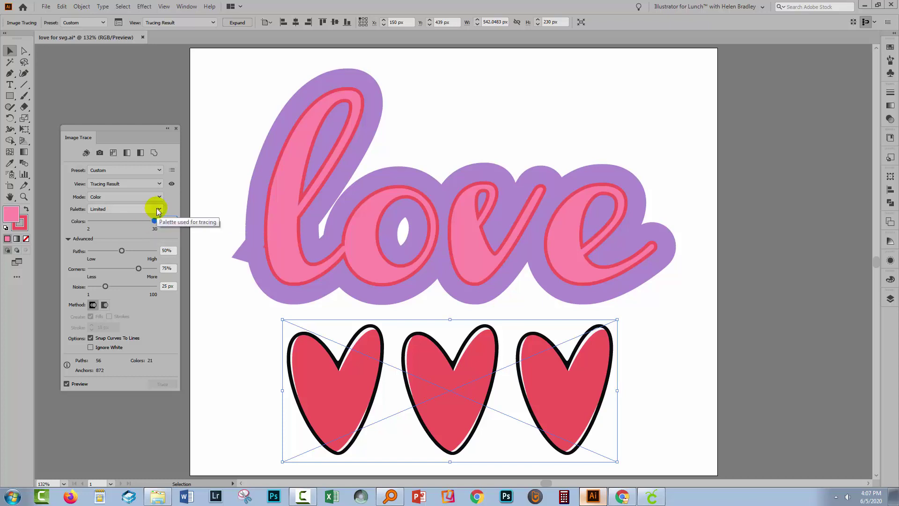
text(2)
key(Tab)
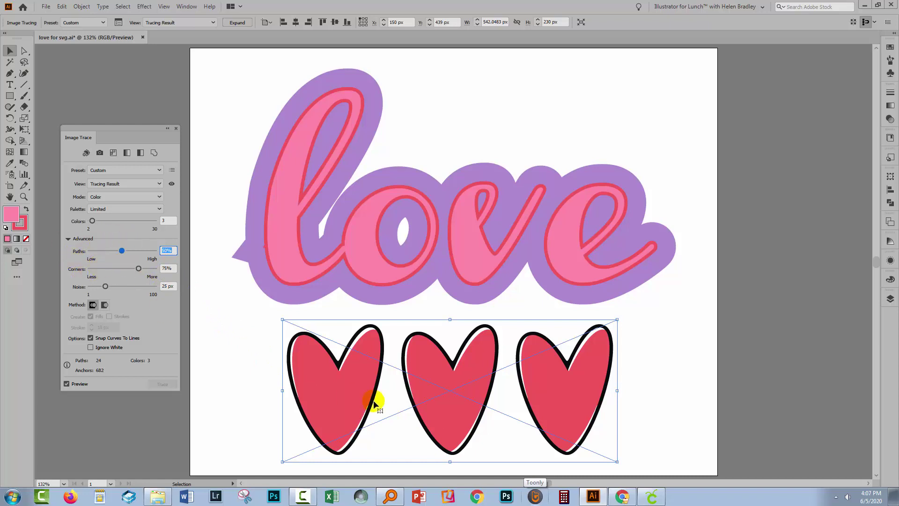
click(348, 378)
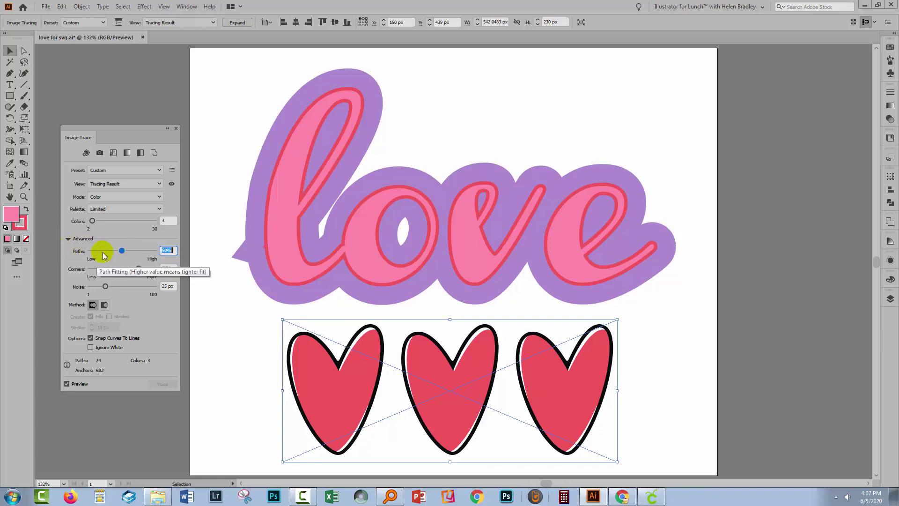
click(89, 347)
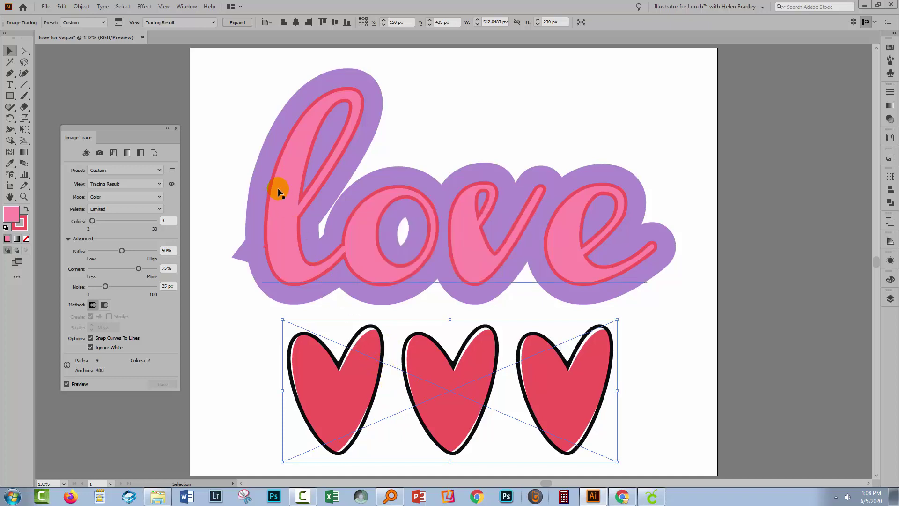
- Expand the trace into paths, close the trace panel and expand the group in Layers
click(237, 23)
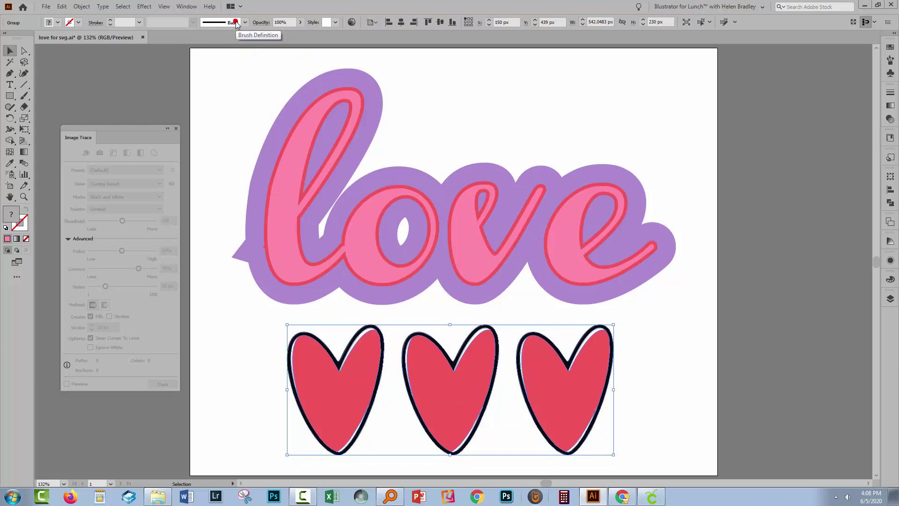
click(177, 128)
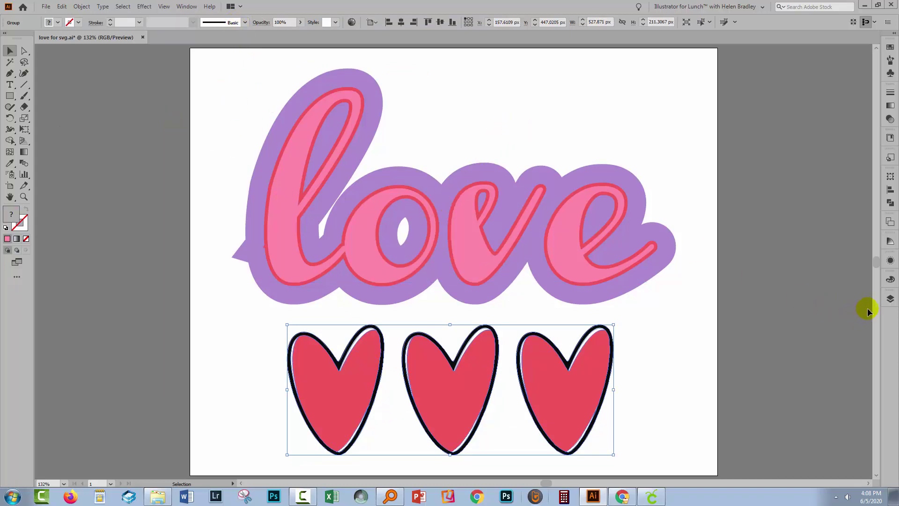
click(888, 299)
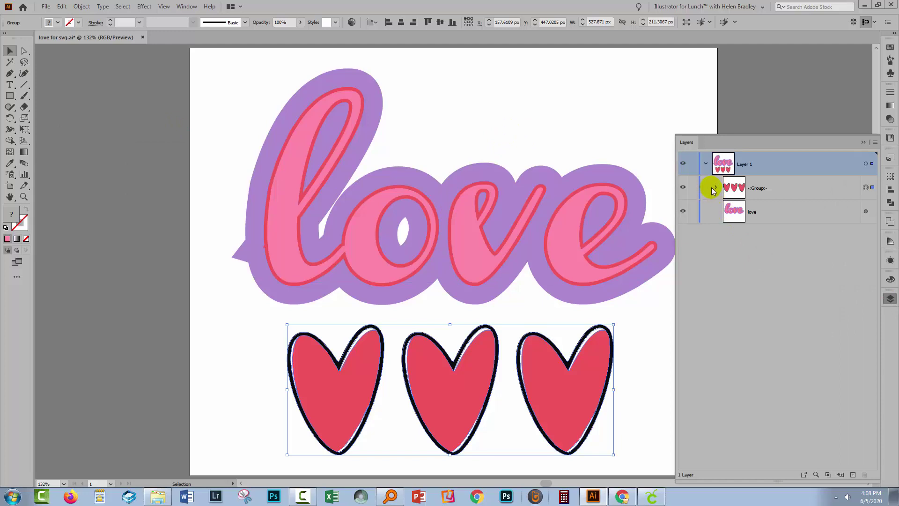
click(713, 188)
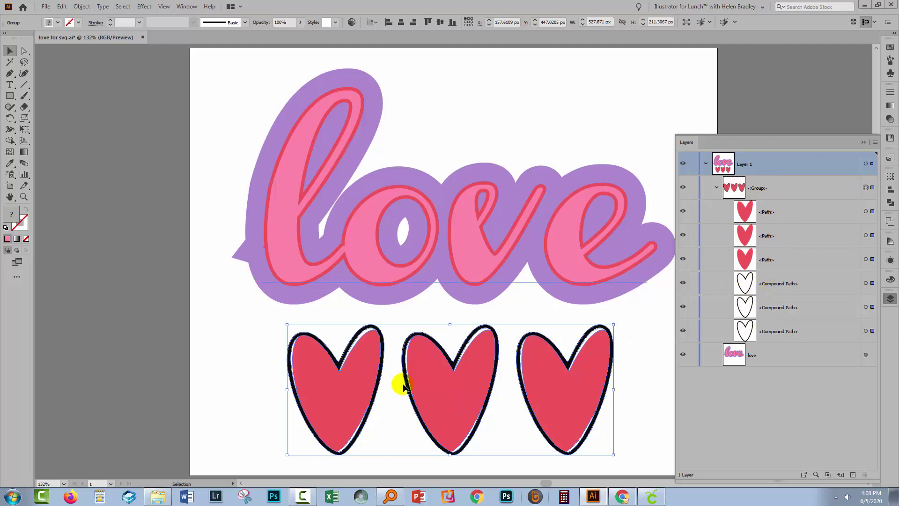
- Select the black heart outline compound paths in the Layers panel
click(846, 285)
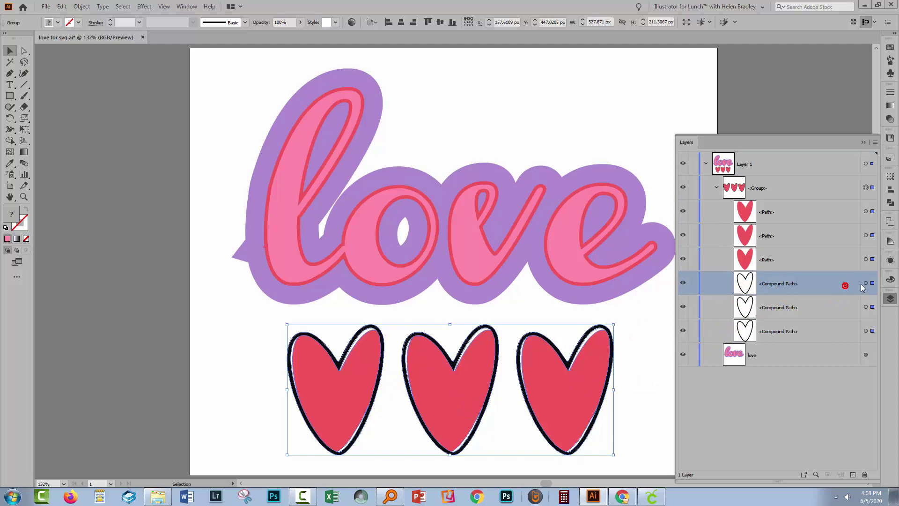
click(866, 283)
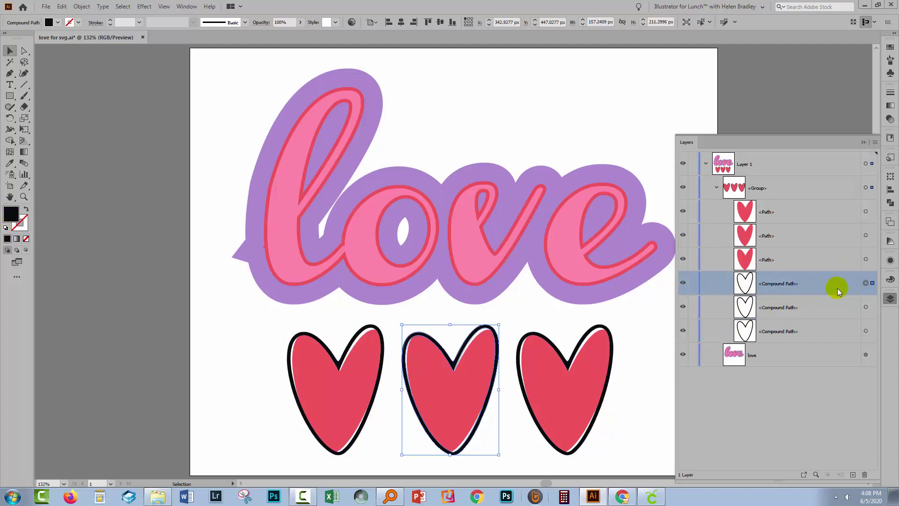
click(419, 392)
shift+click(866, 307)
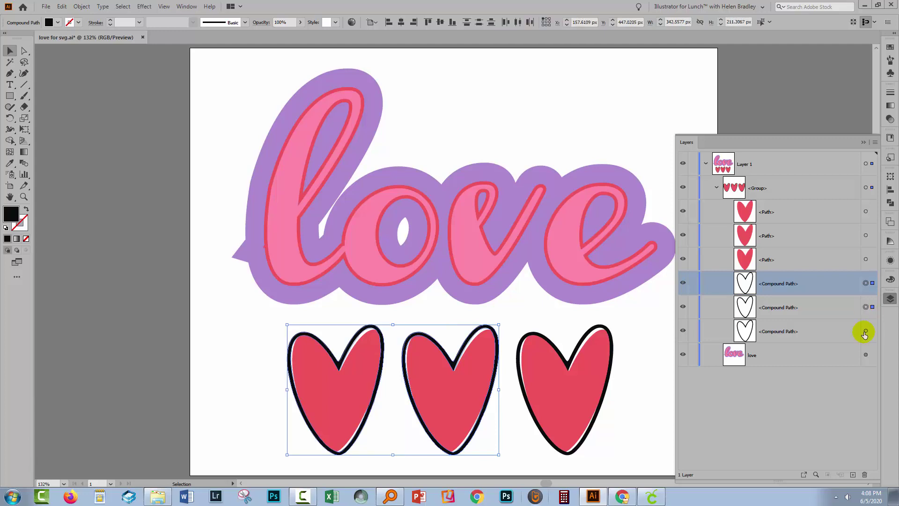
- Make the three black heart outlines one compound path and stack it above the fills
shift+click(865, 331)
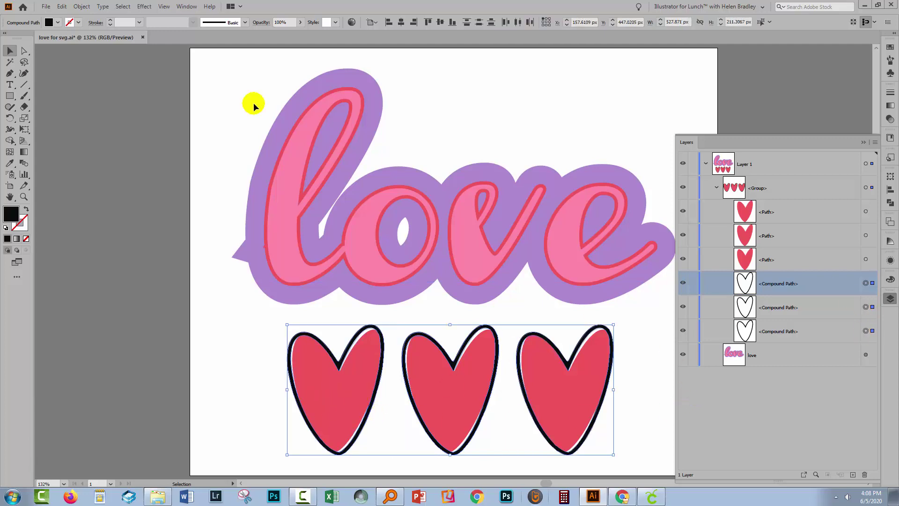
click(78, 7)
mouse_move(200, 339)
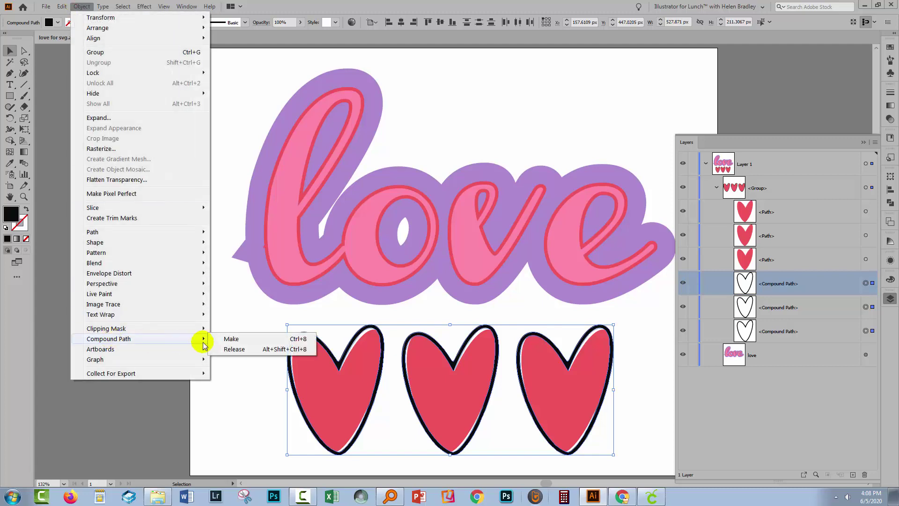
click(241, 342)
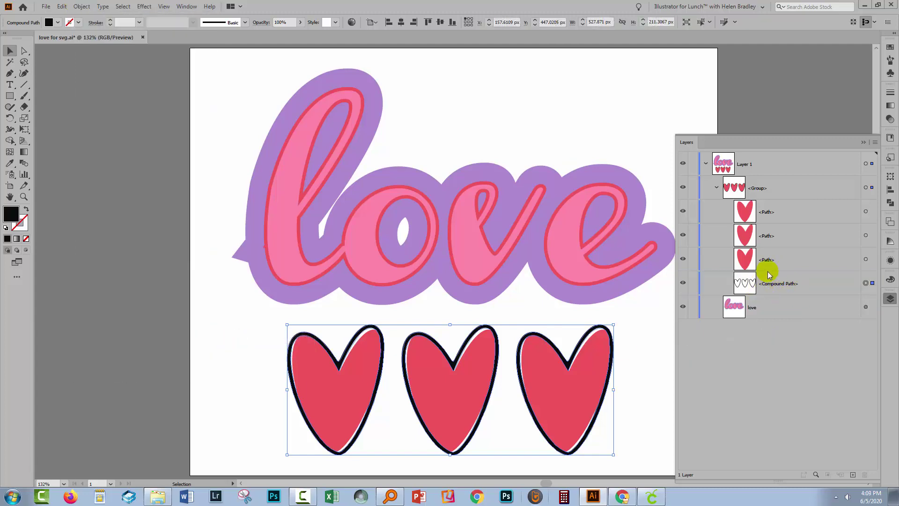
click(682, 282)
click(682, 282)
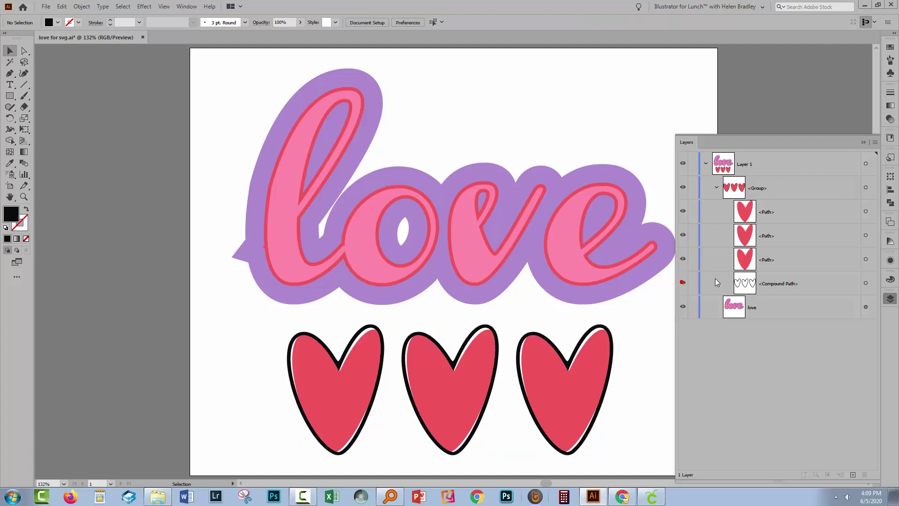
click(773, 285)
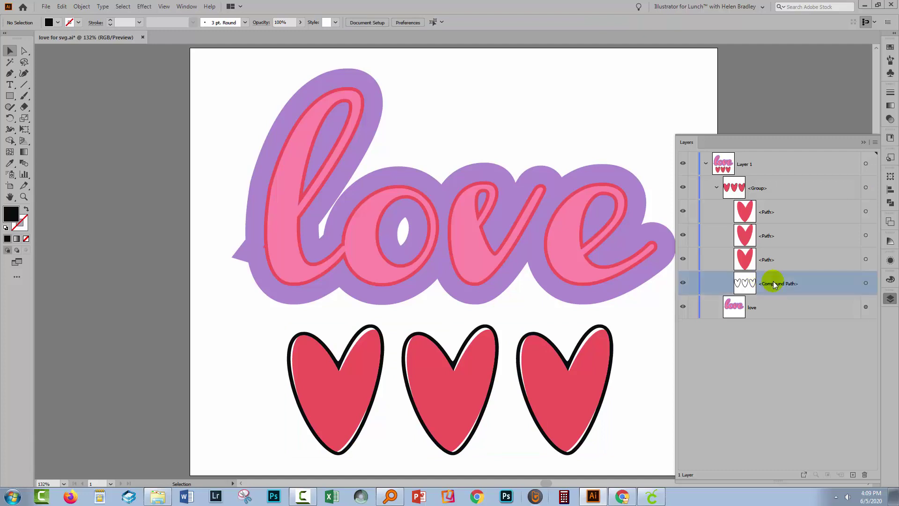
drag(773, 287, 761, 184)
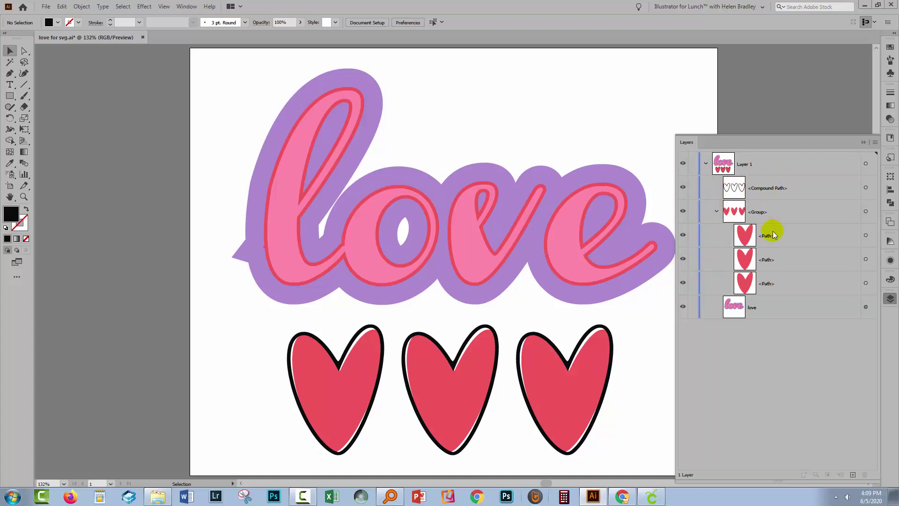
- Select the three red heart fills and make them one compound path
click(743, 234)
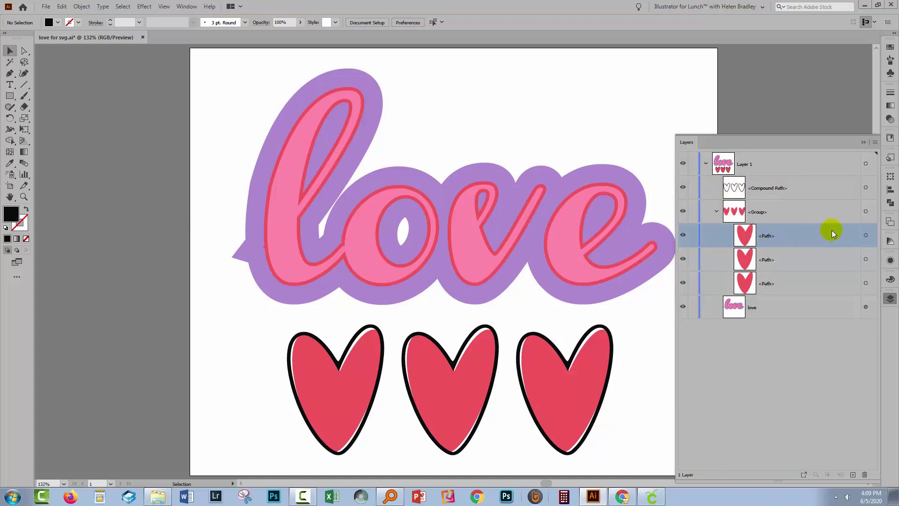
click(864, 235)
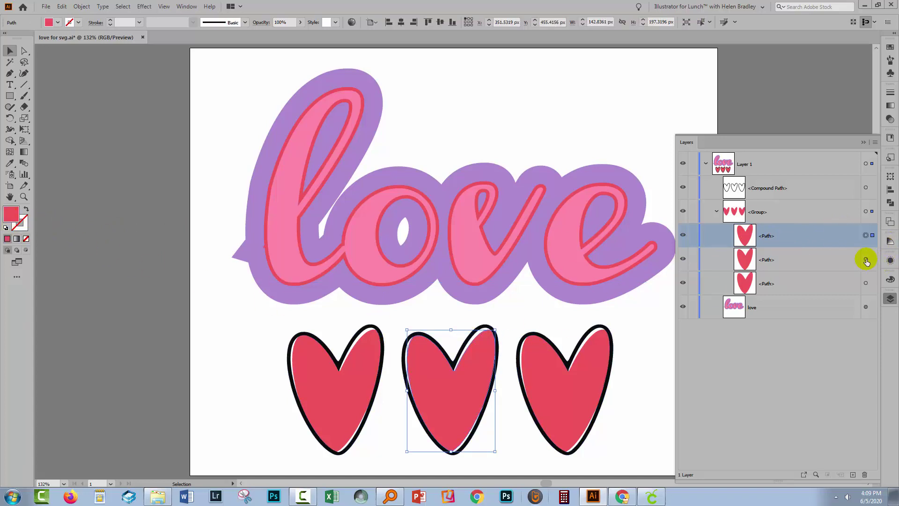
click(865, 259)
shift+click(866, 281)
shift+click(865, 235)
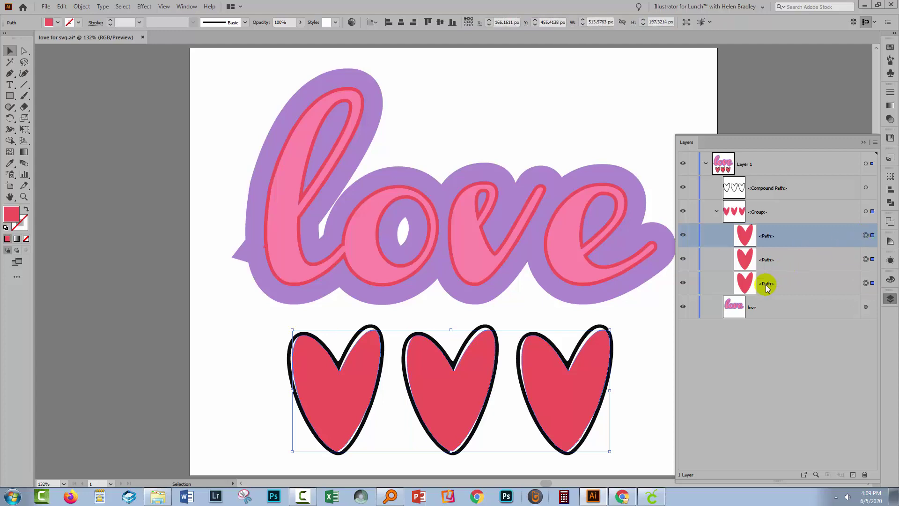
click(81, 6)
mouse_move(140, 339)
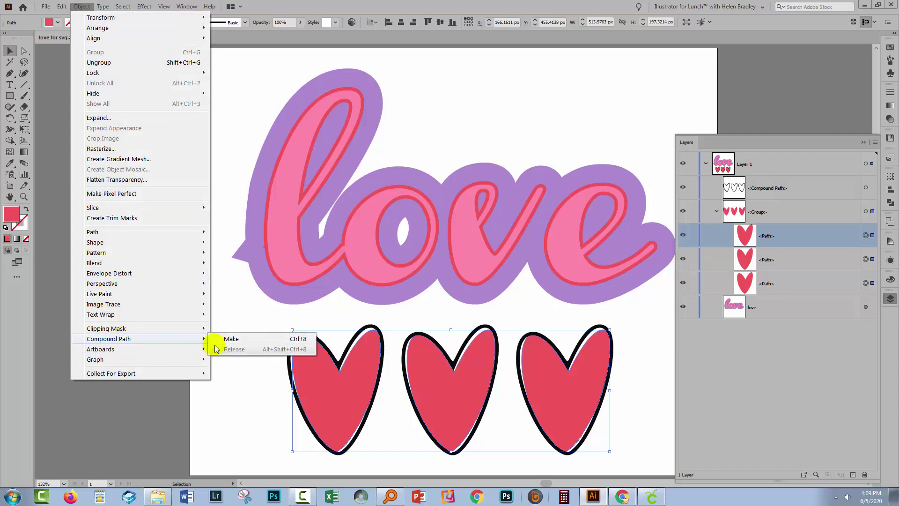
click(231, 338)
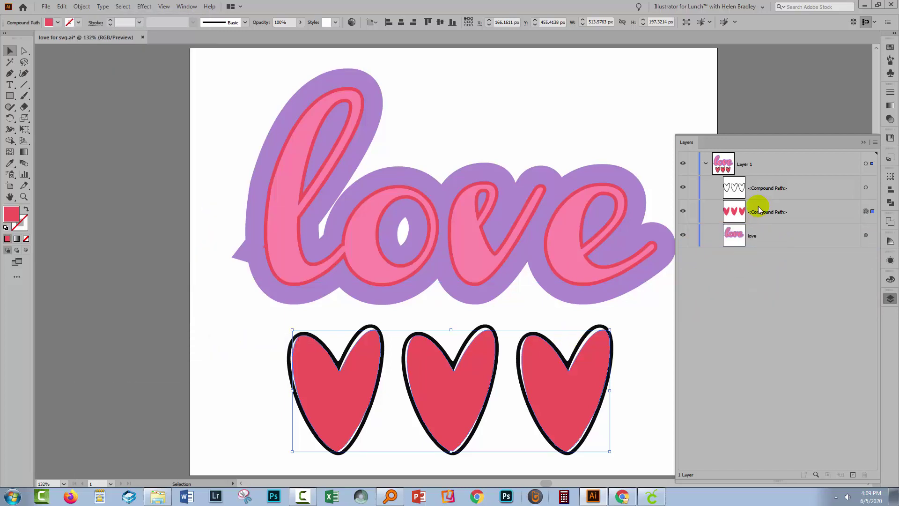
- Hide the black outline and red heart compound paths and centre the 'love' lettering
click(683, 188)
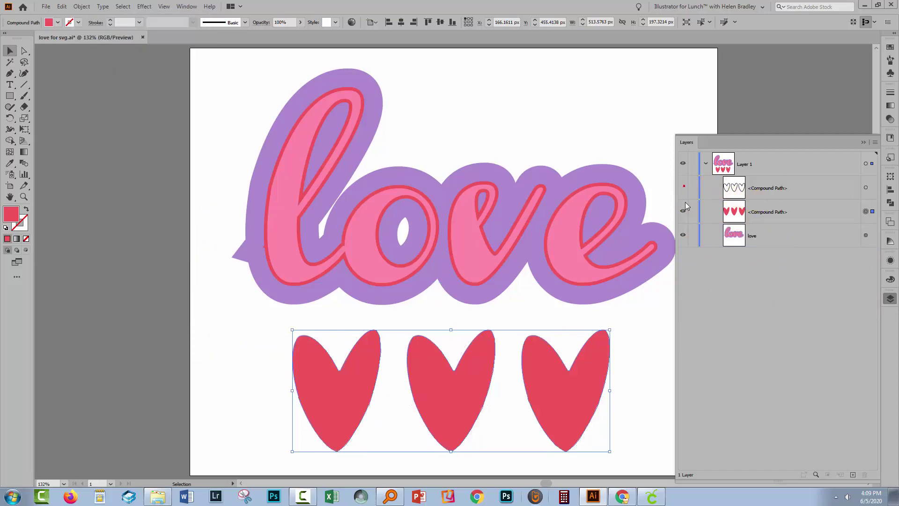
click(683, 212)
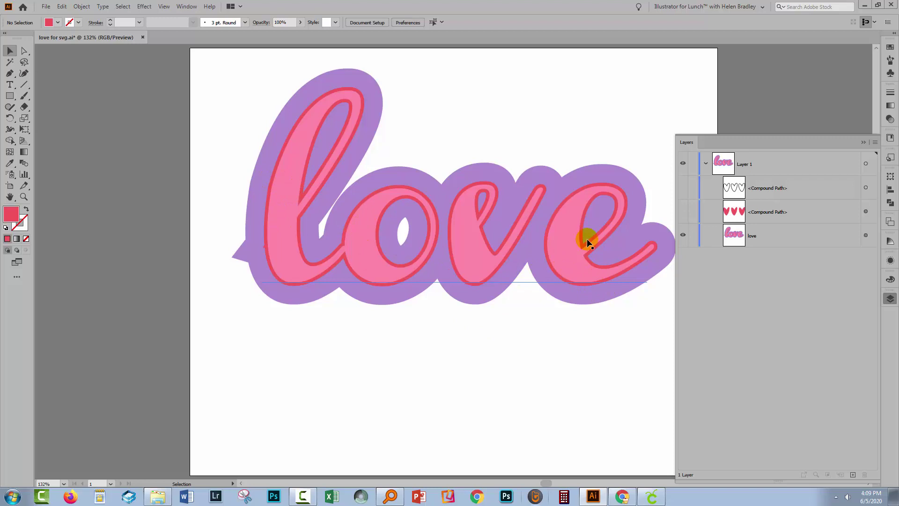
drag(577, 126, 501, 125)
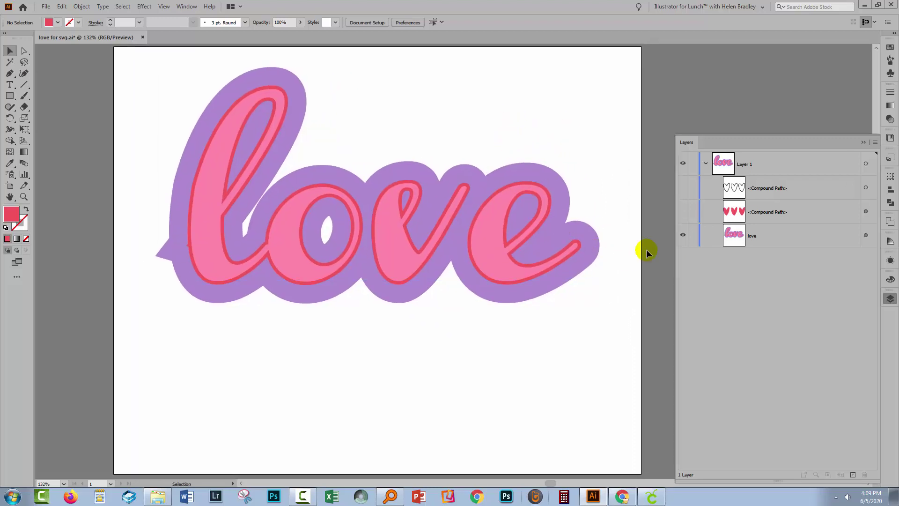
- Test-edit the 'love' text by replacing the o and restoring it, then return to Selection
click(866, 236)
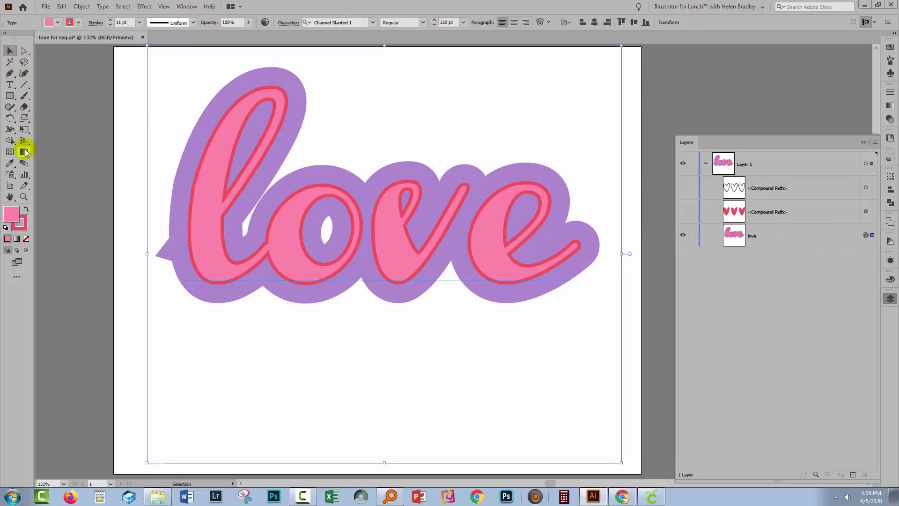
click(10, 85)
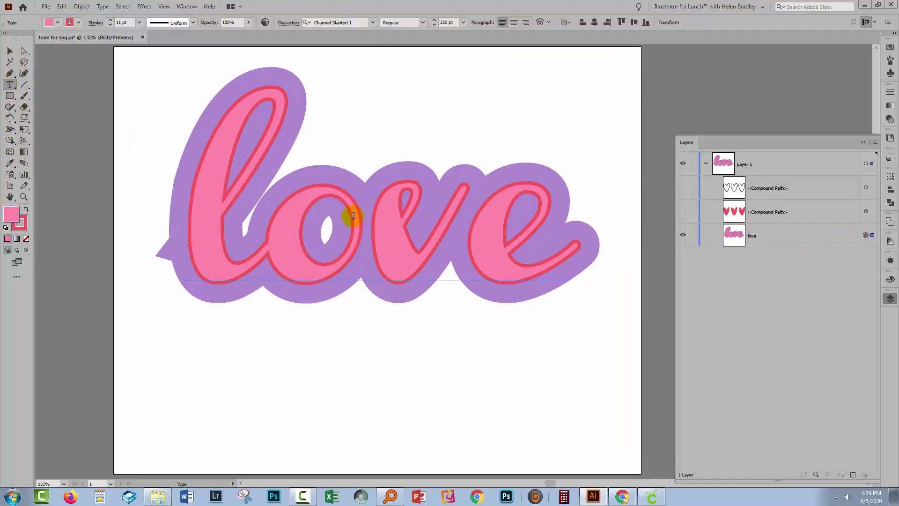
drag(325, 223, 300, 223)
text(e)
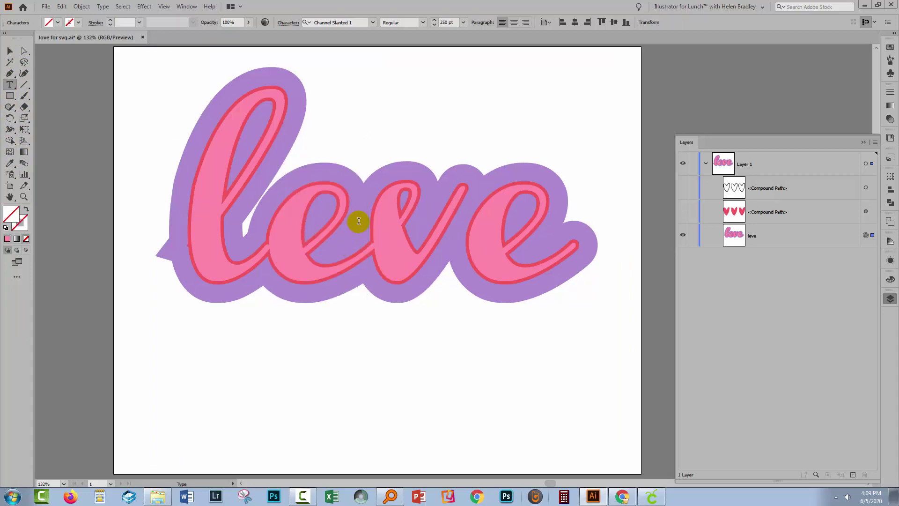
key(BackSpace)
text(o)
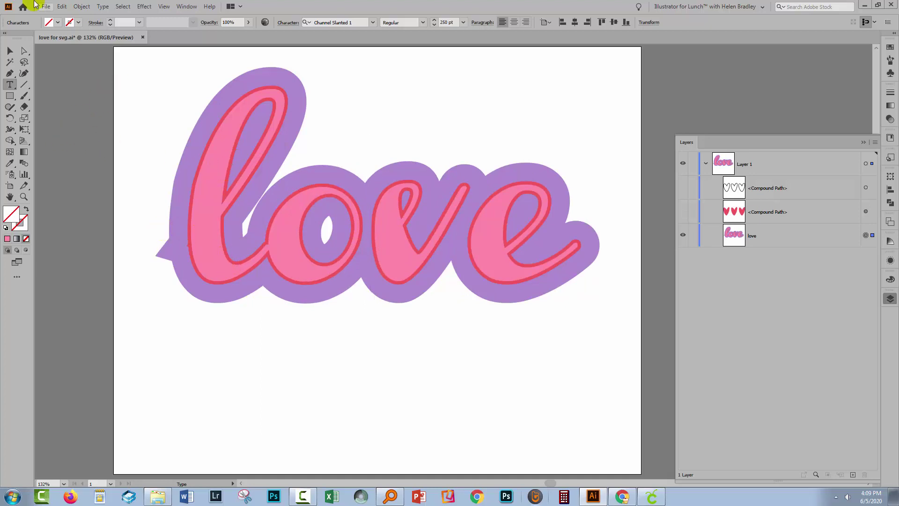
click(9, 50)
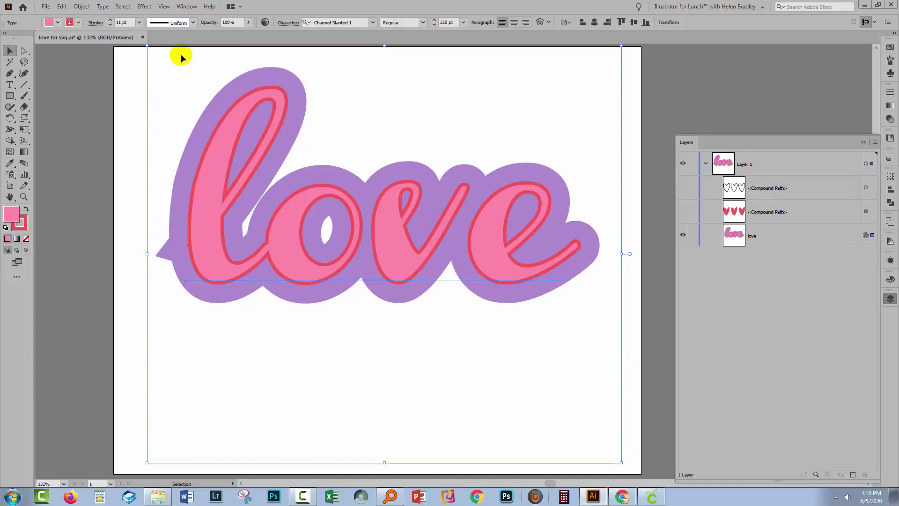
- Convert the 'love' text to outlines and expand its appearance into separate shapes
click(102, 6)
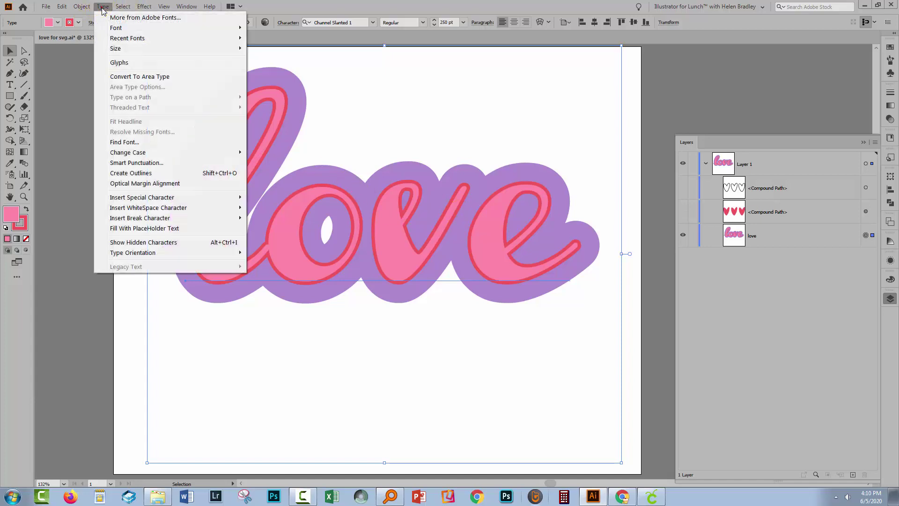
click(147, 173)
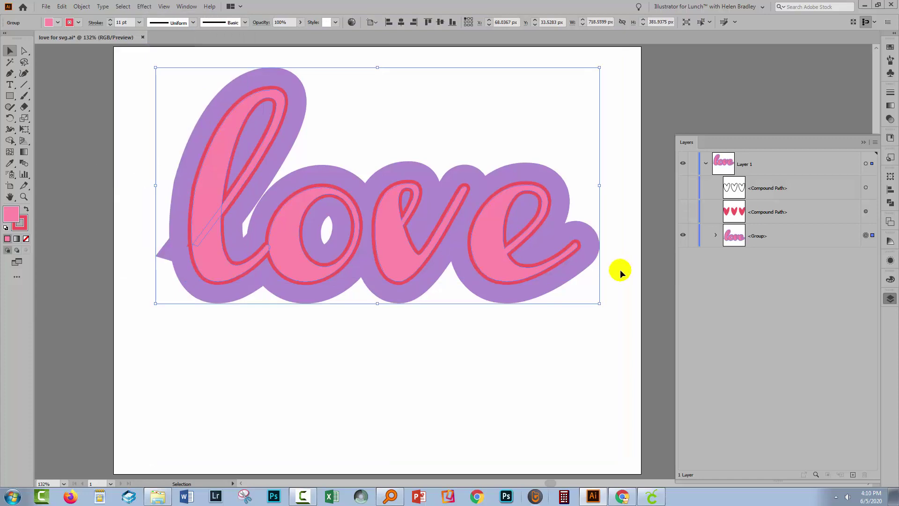
click(716, 235)
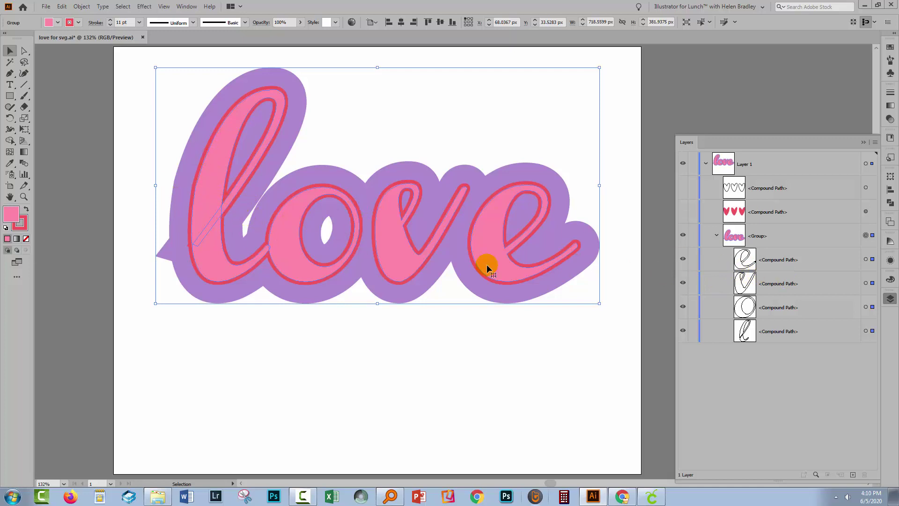
click(82, 6)
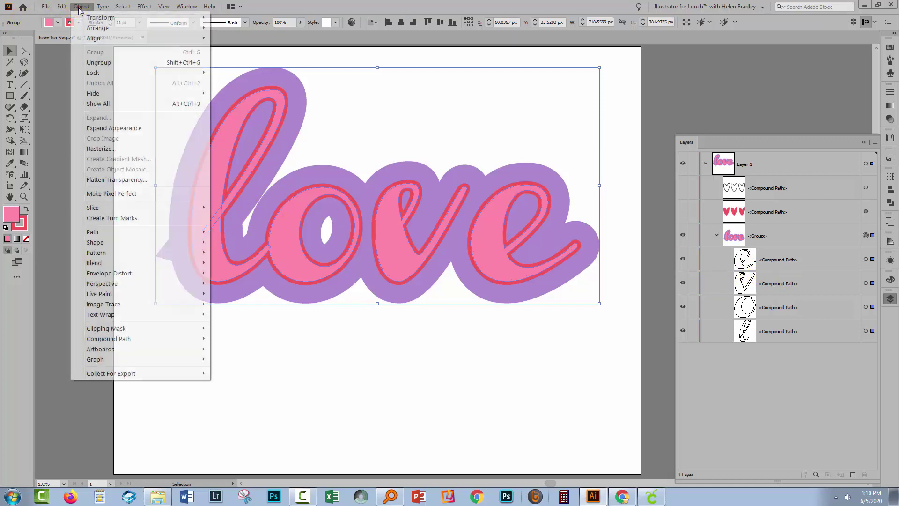
click(115, 128)
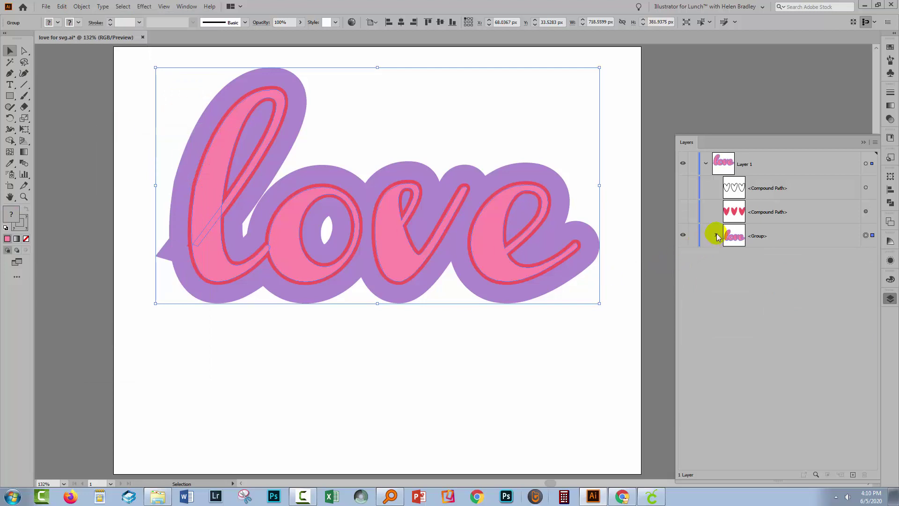
- Inspect the pink, red and purple letter groups in Layers and select all pink letters
click(716, 236)
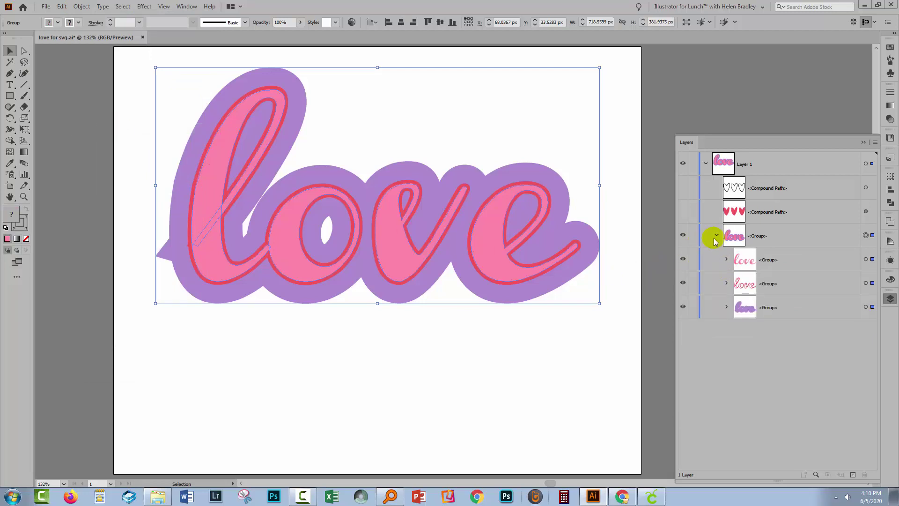
click(726, 259)
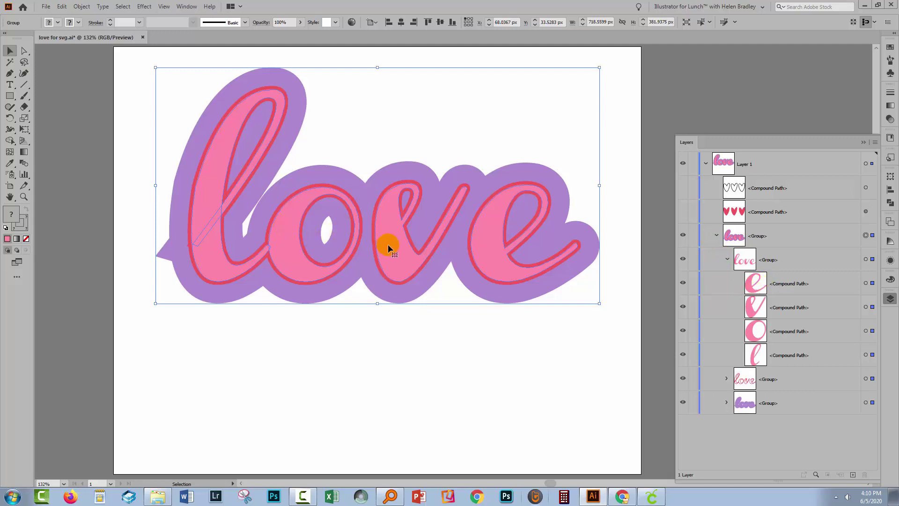
click(727, 380)
scroll(743, 375, down, 2)
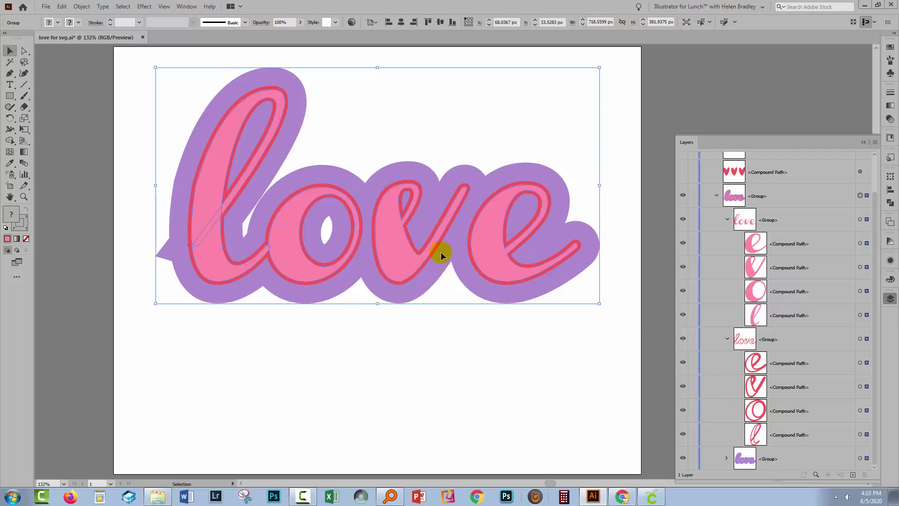
click(682, 243)
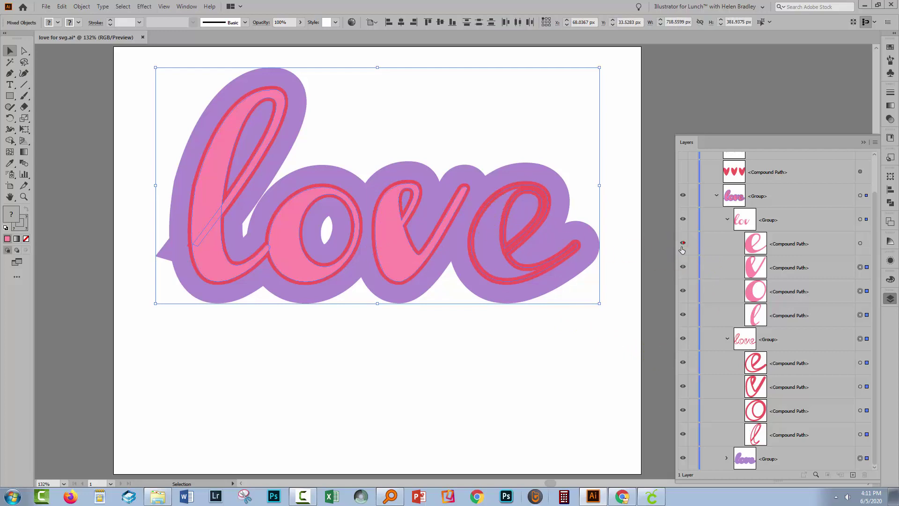
click(682, 243)
scroll(645, 339, down, 1)
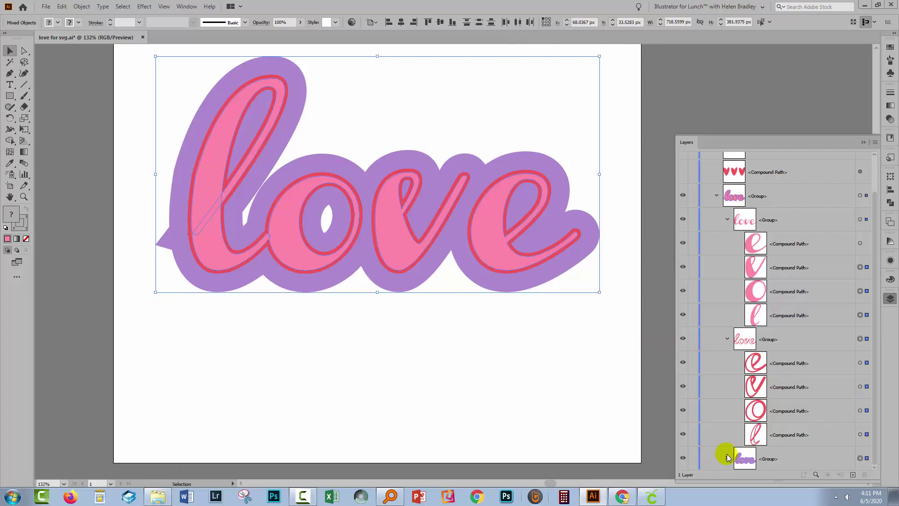
click(727, 458)
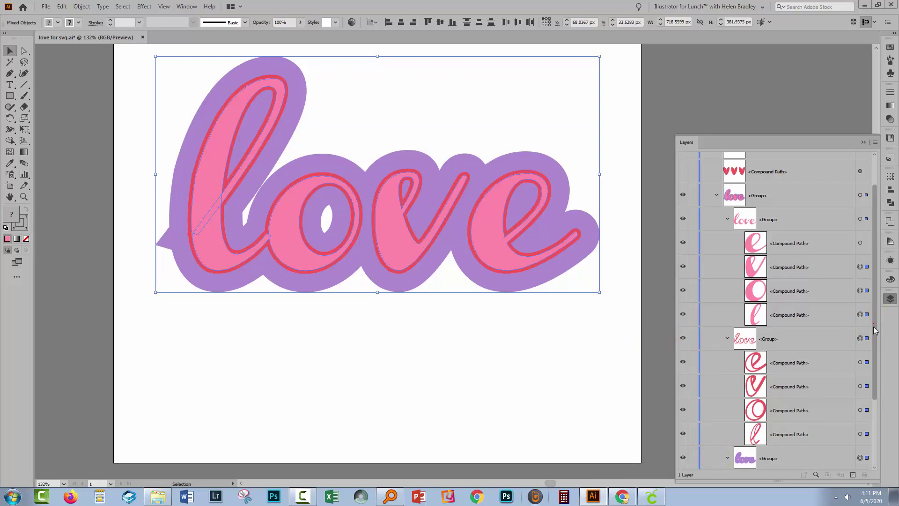
scroll(864, 443, down, 4)
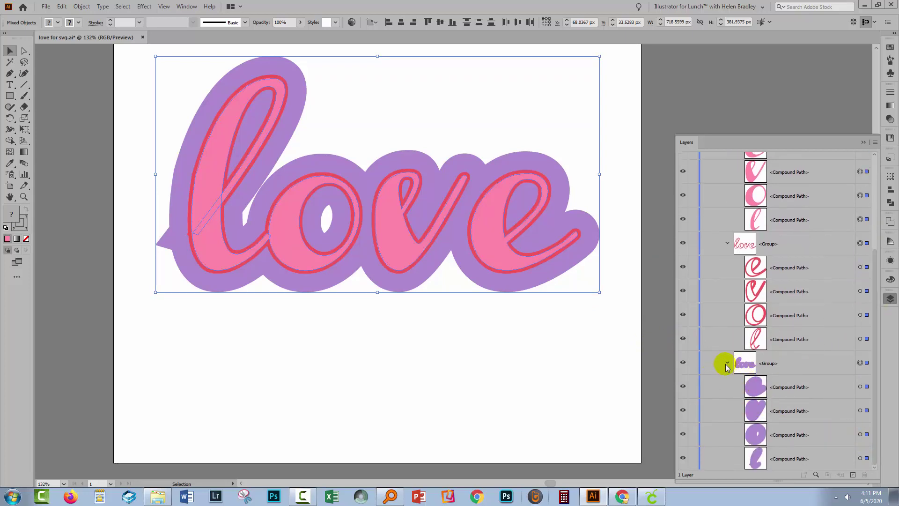
click(727, 363)
click(725, 339)
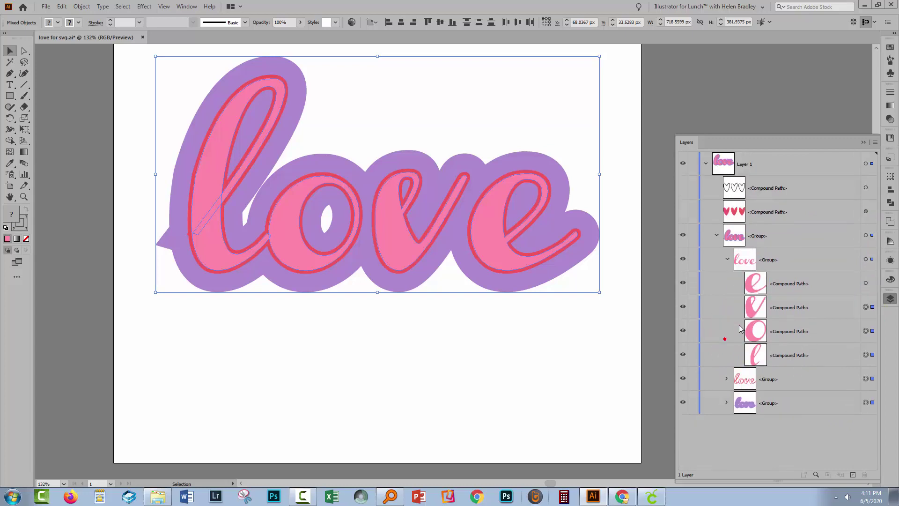
click(748, 285)
click(865, 283)
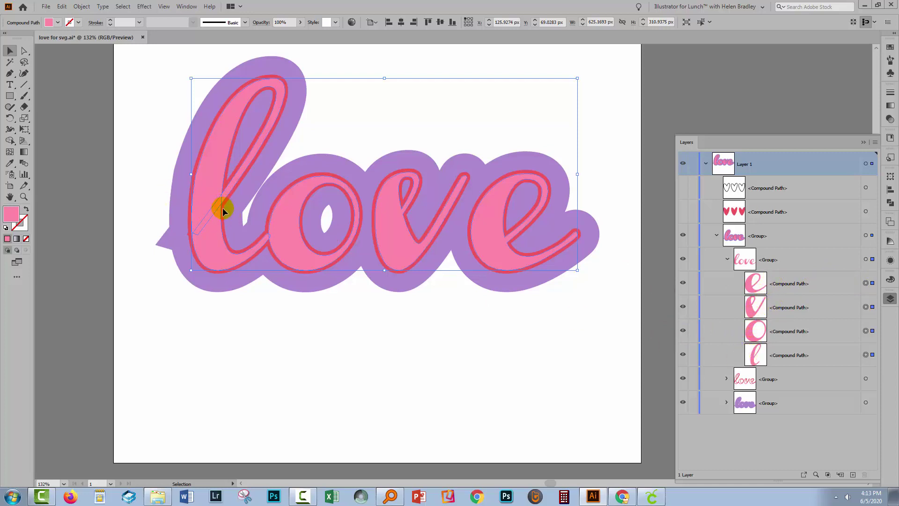
- Unite the selected pink letters with Pathfinder and reveal the pink group's shapes in Layers
click(890, 204)
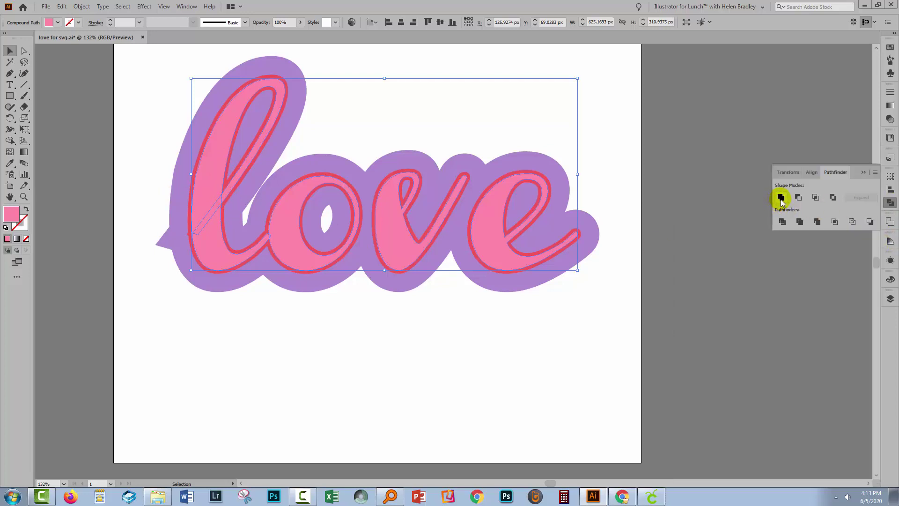
click(780, 198)
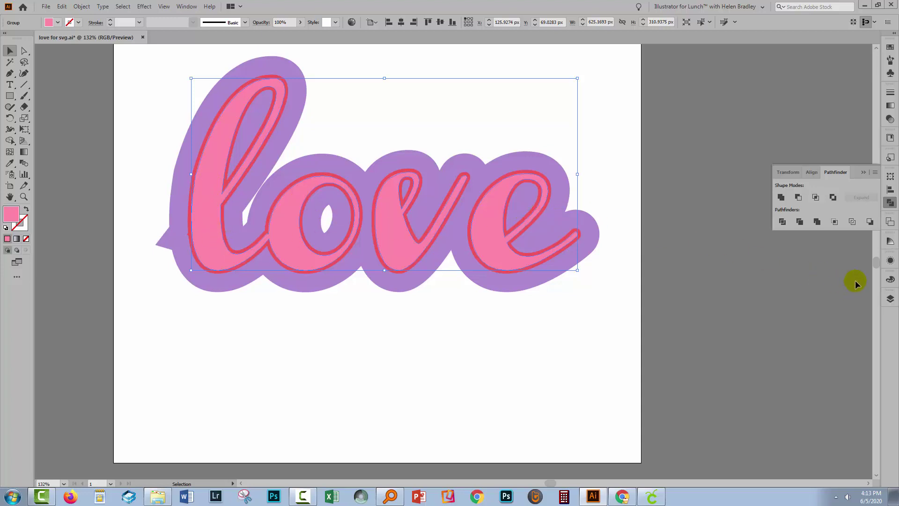
click(890, 299)
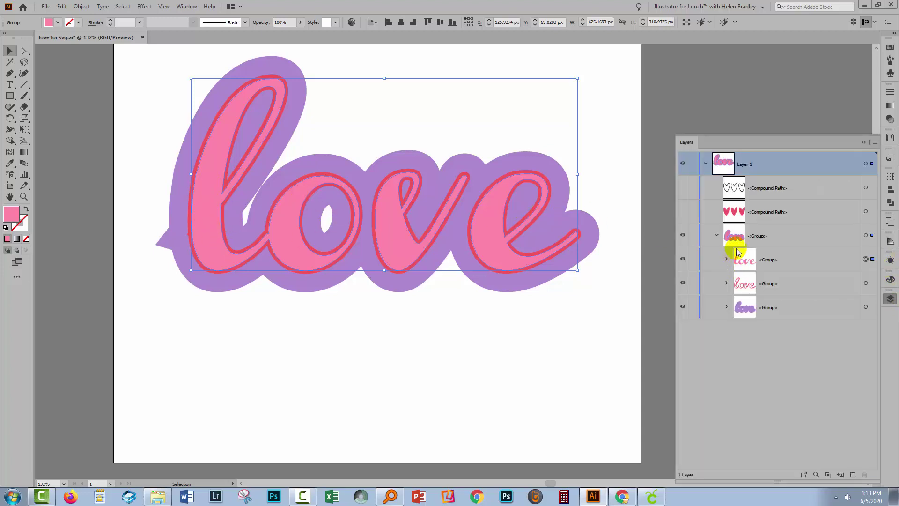
click(727, 260)
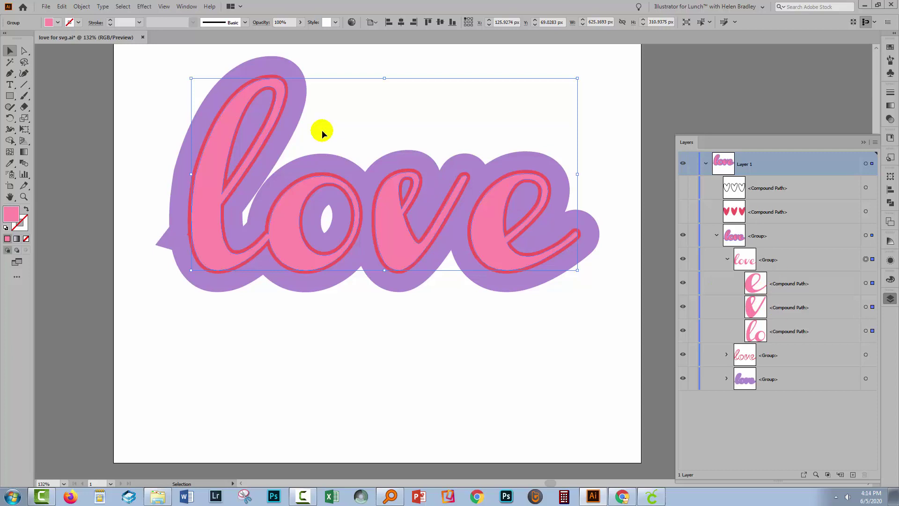
- Make the pink letters one compound path and hide the red and purple groups
click(81, 6)
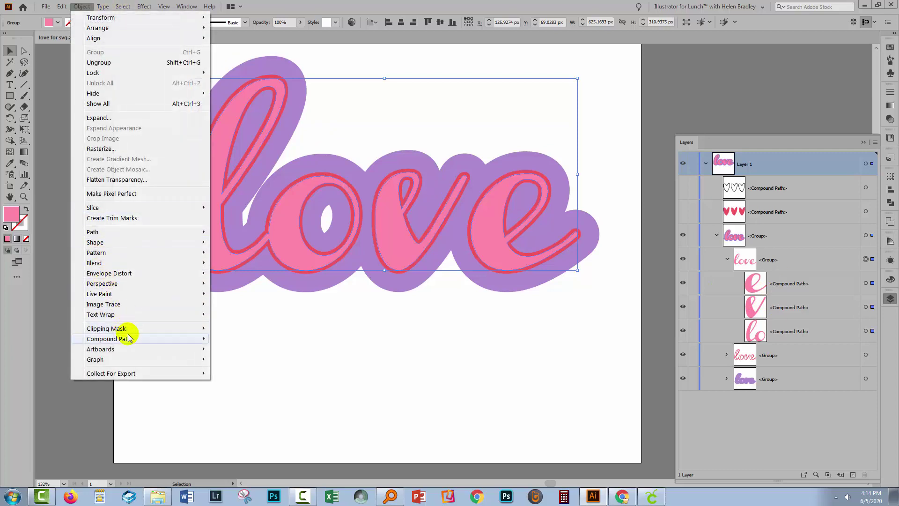
mouse_move(171, 338)
click(230, 338)
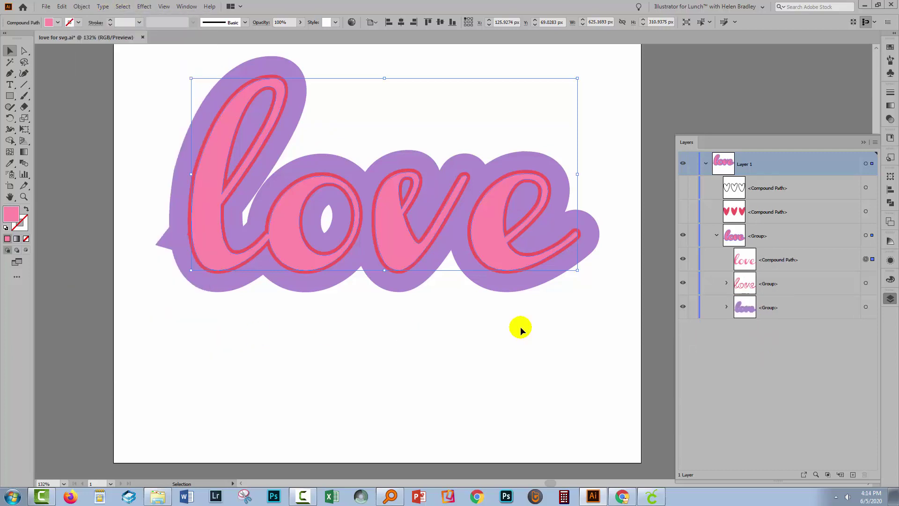
drag(682, 284, 682, 307)
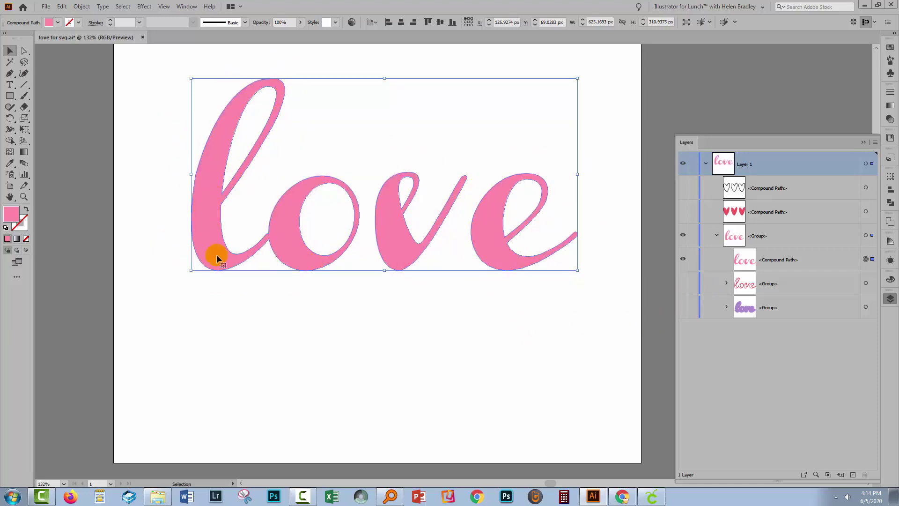
click(128, 239)
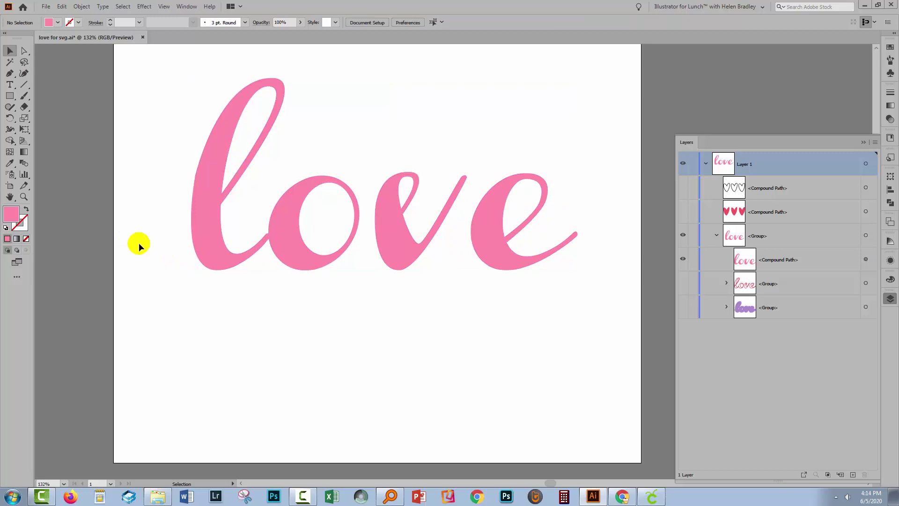
- Hide the pink compound path, then show and select the red outline 'love' group
click(682, 260)
click(682, 283)
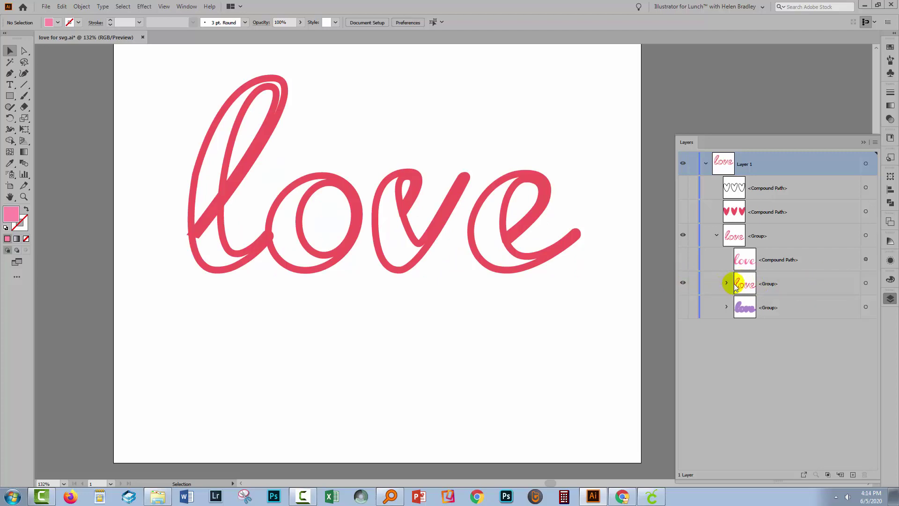
click(865, 284)
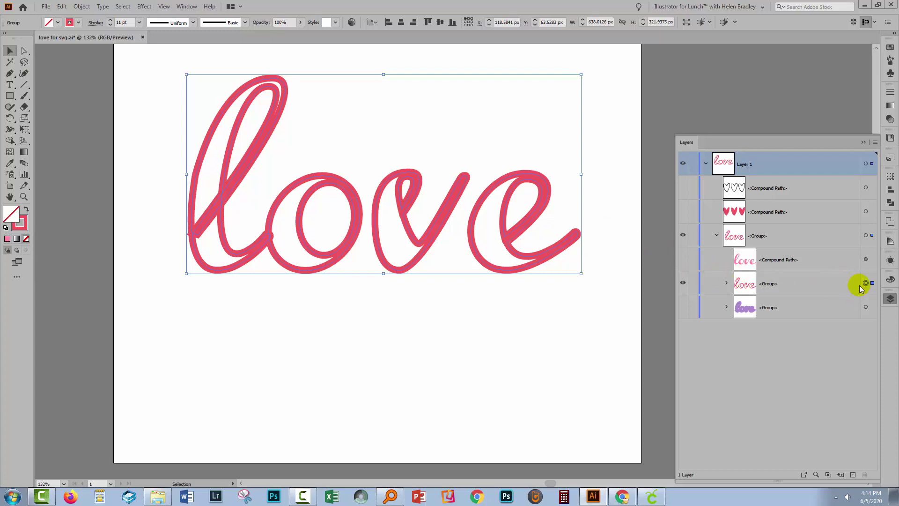
click(22, 225)
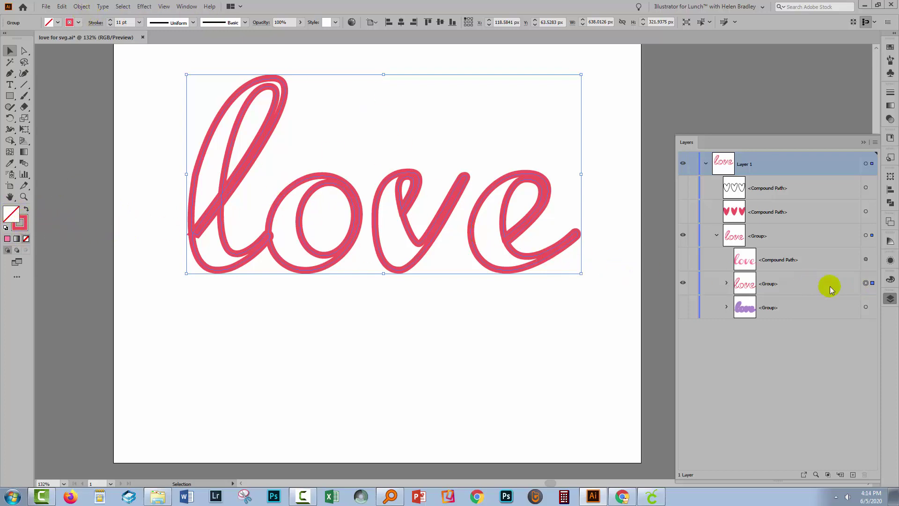
click(725, 283)
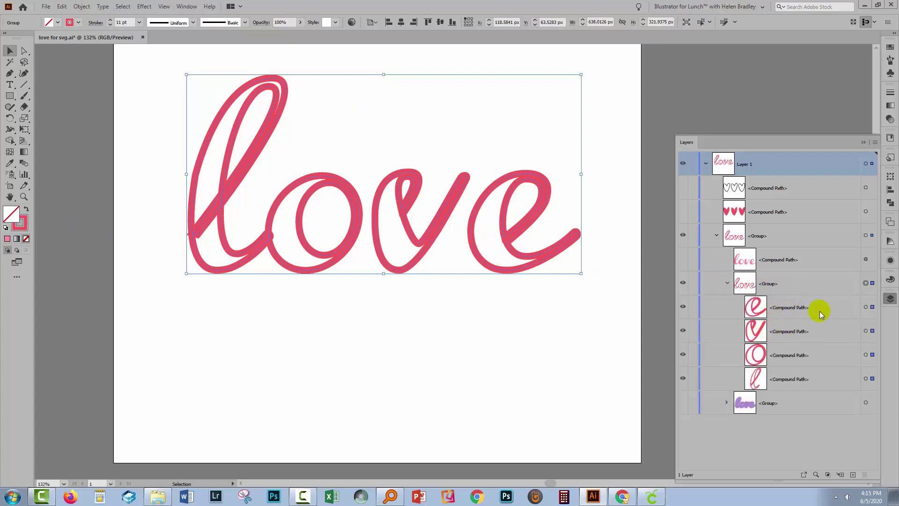
- Release the red letters' compound path and expand their fill and stroke into shapes
click(81, 7)
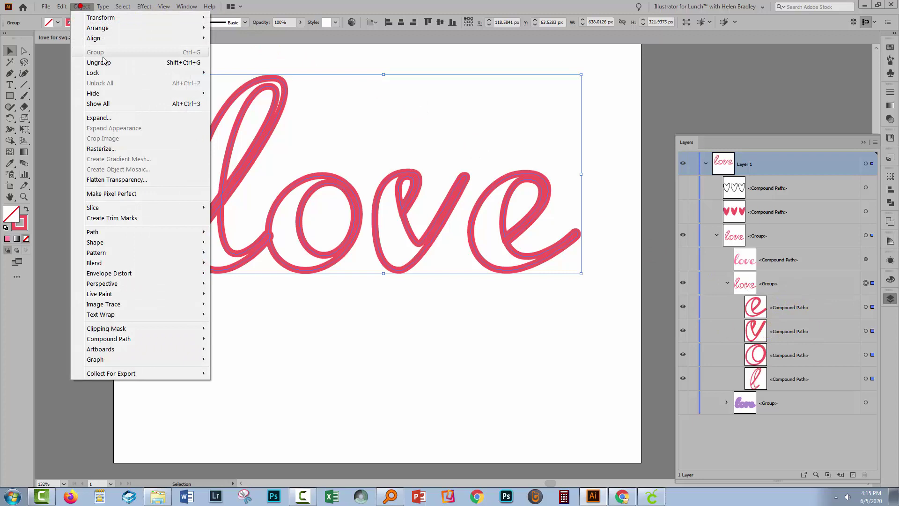
mouse_move(154, 341)
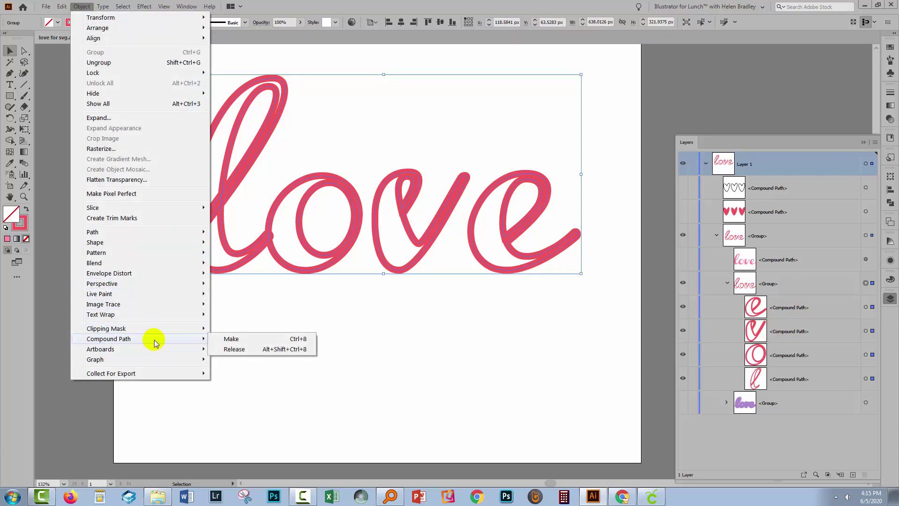
click(234, 350)
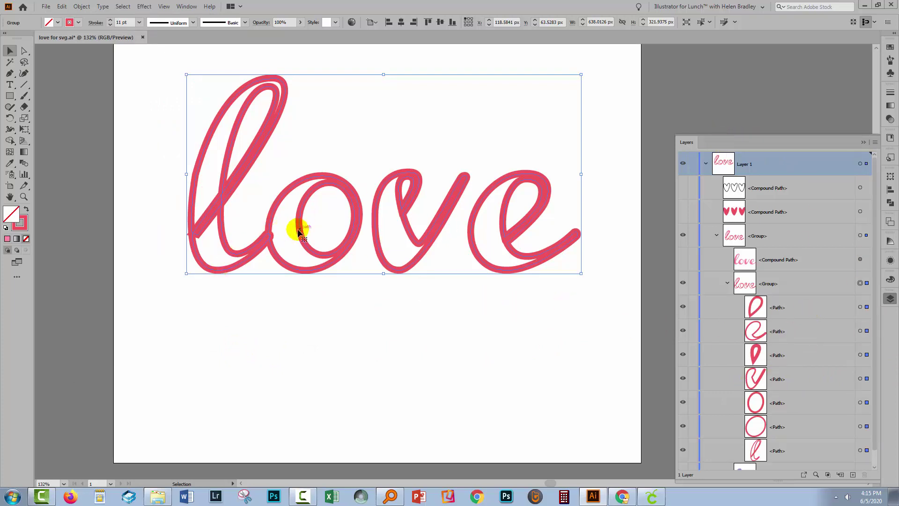
click(81, 7)
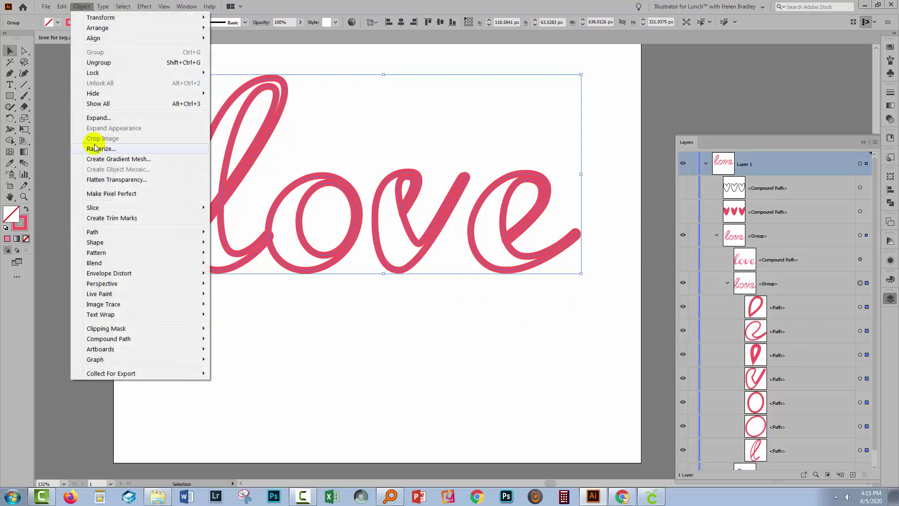
click(96, 118)
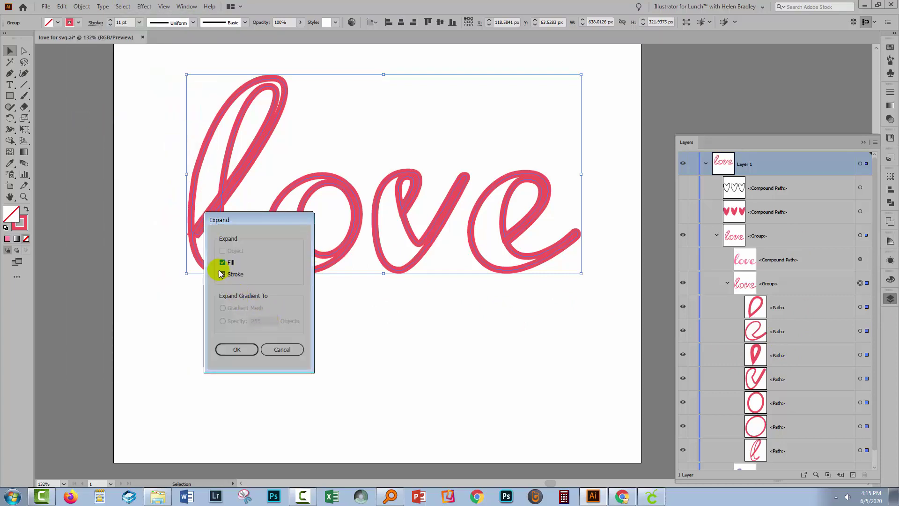
click(235, 351)
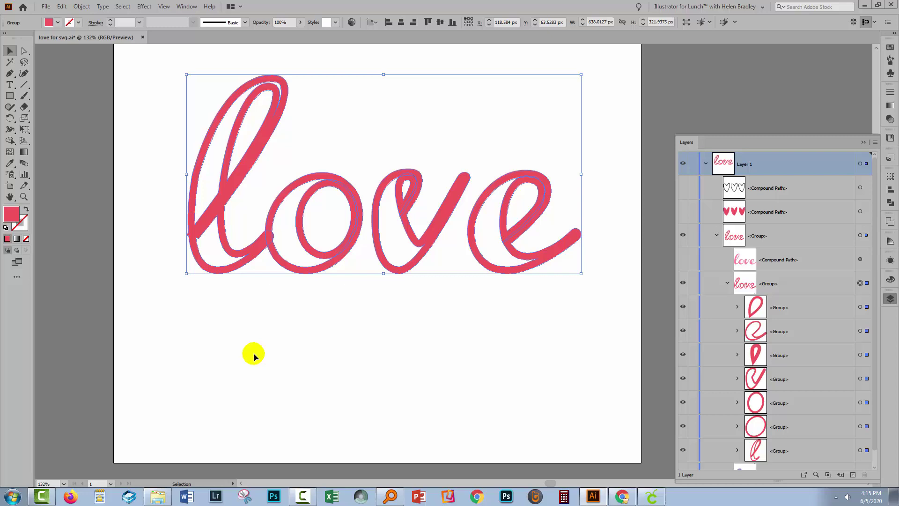
click(735, 307)
click(735, 307)
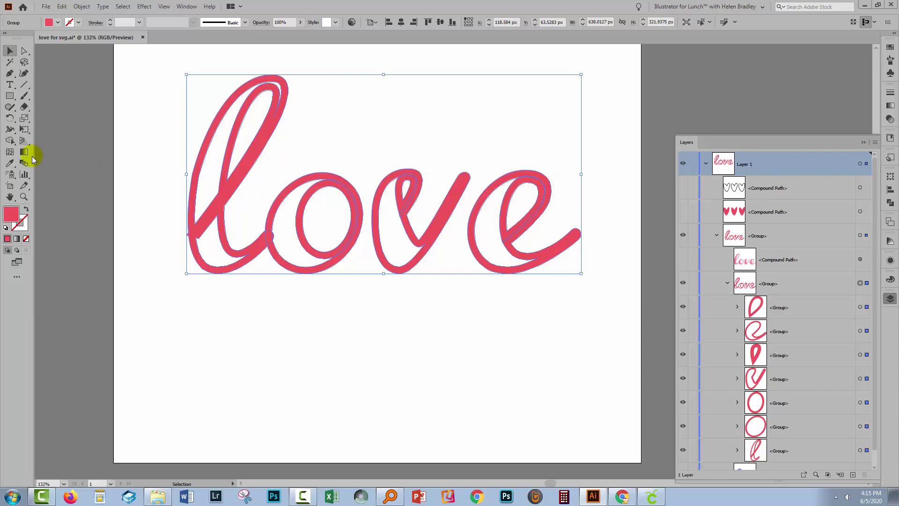
- Shape Builder-merge the pieces of o, v and e, join l with o, then fit the artboard
click(9, 141)
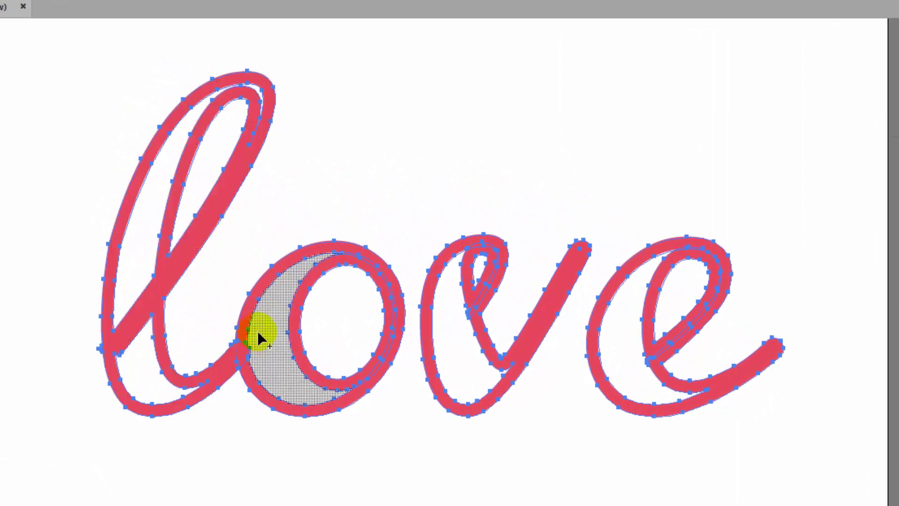
mouse_move(401, 291)
mouse_down()
mouse_move(391, 313)
mouse_move(400, 308)
mouse_up()
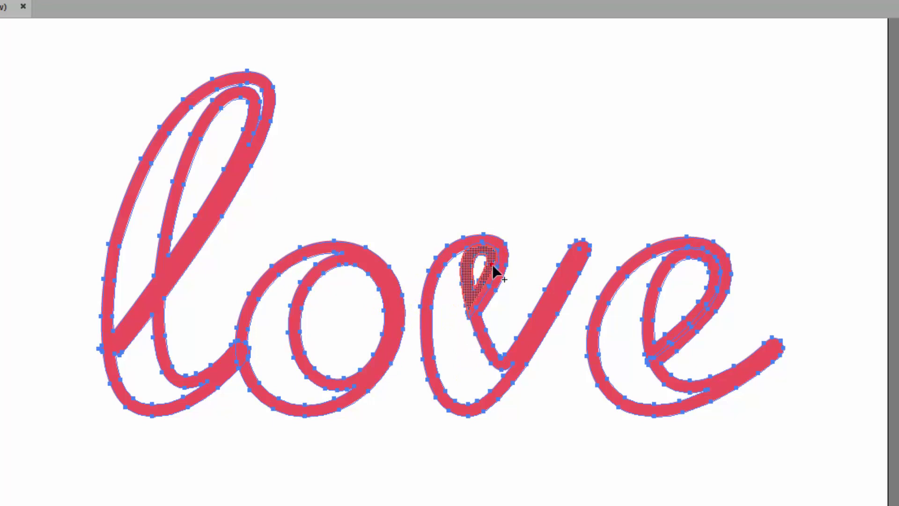
drag(494, 271, 512, 287)
mouse_move(638, 283)
mouse_down()
mouse_move(716, 295)
mouse_move(707, 286)
mouse_up()
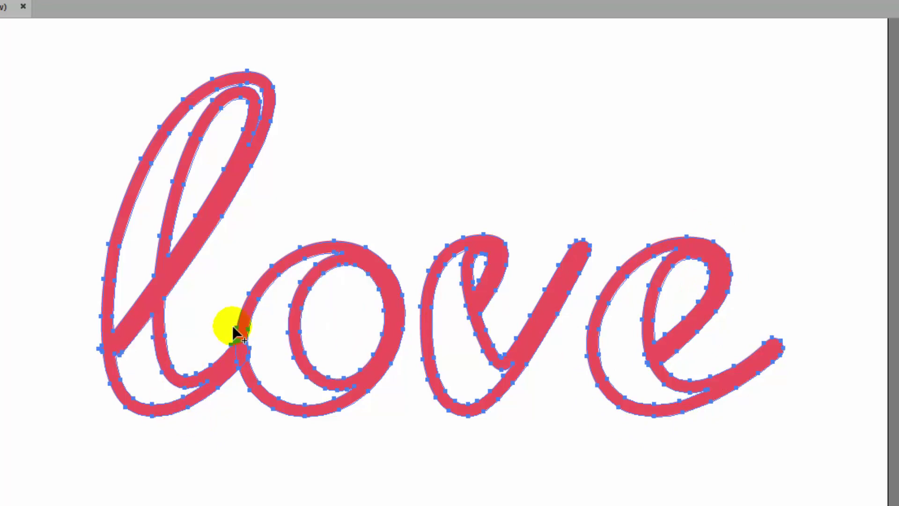
mouse_move(245, 328)
mouse_down()
mouse_move(228, 365)
mouse_move(244, 363)
mouse_move(241, 357)
mouse_up()
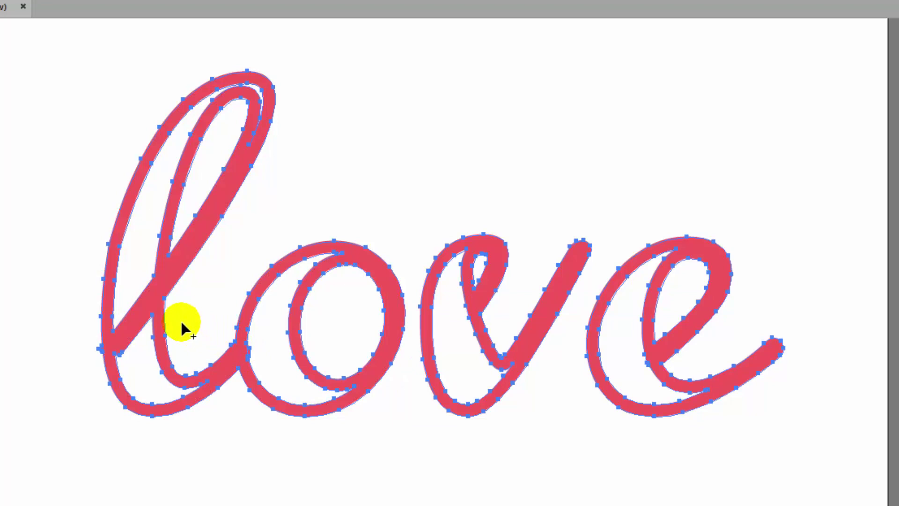
key(z)
drag(67, 99, 670, 449)
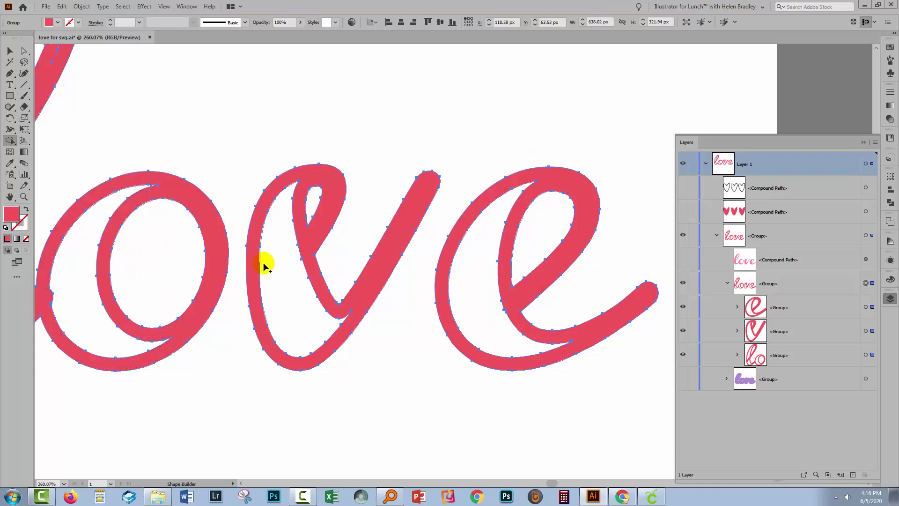
key(ctrl+0)
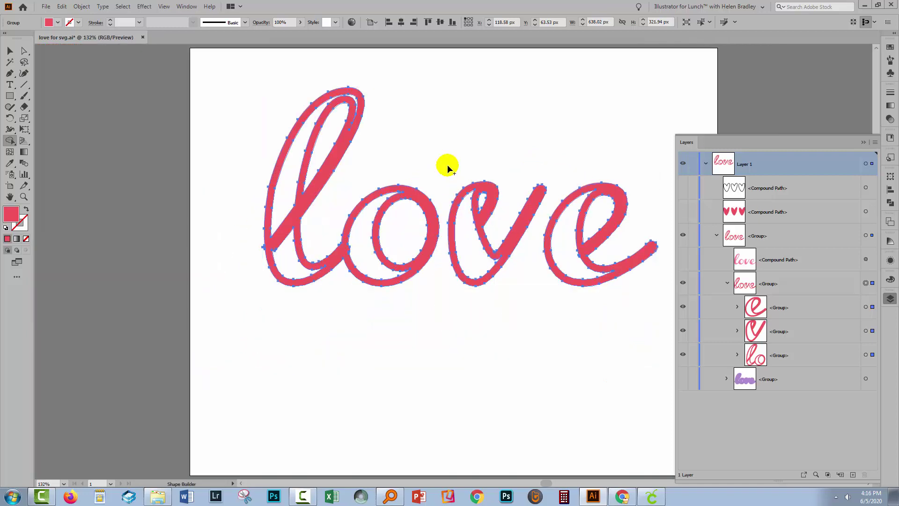
- Inspect the e, v and lo letter groups in the Layers panel to check their compound paths
click(9, 52)
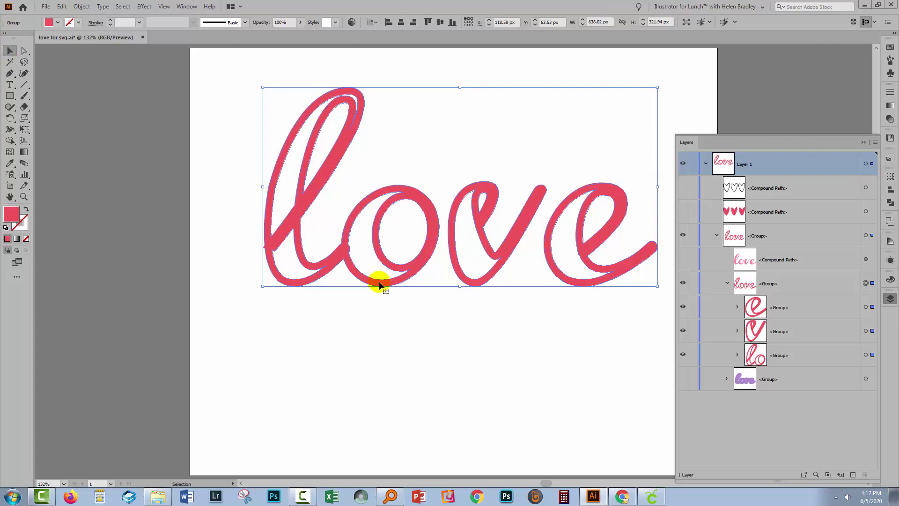
click(738, 308)
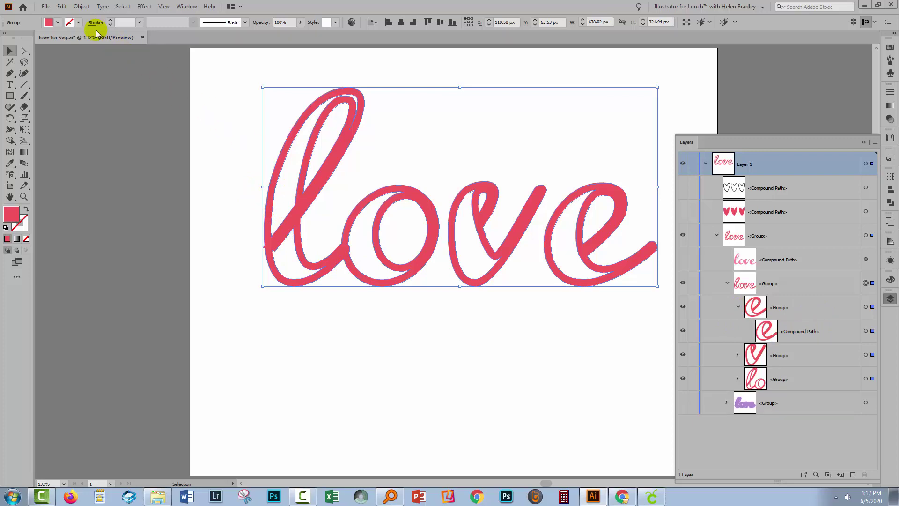
click(736, 355)
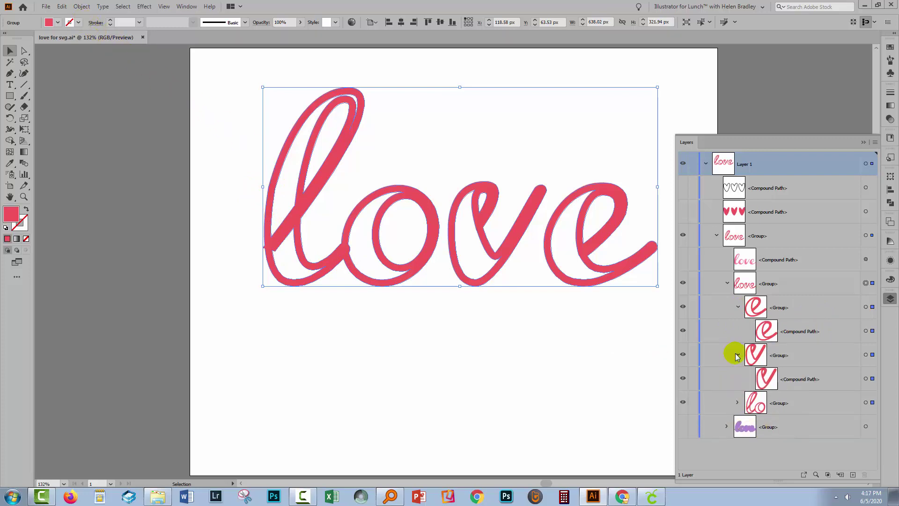
click(737, 354)
click(738, 379)
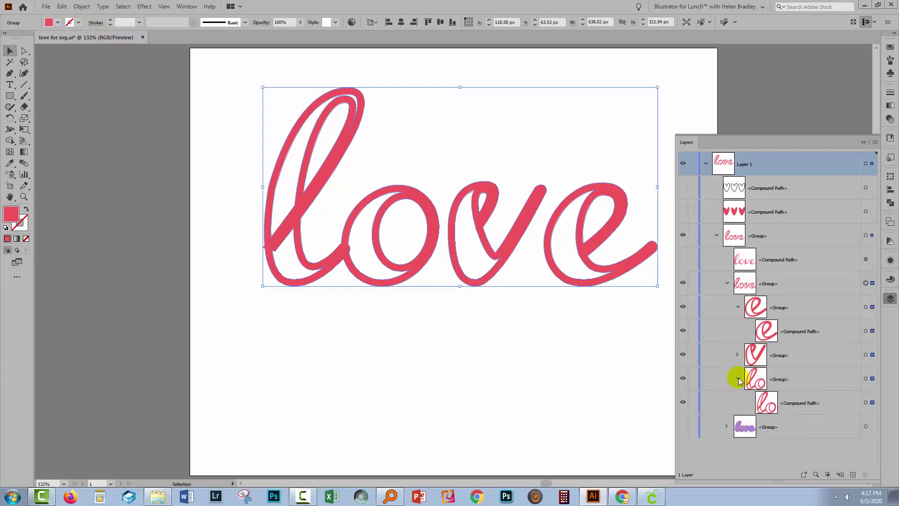
click(738, 379)
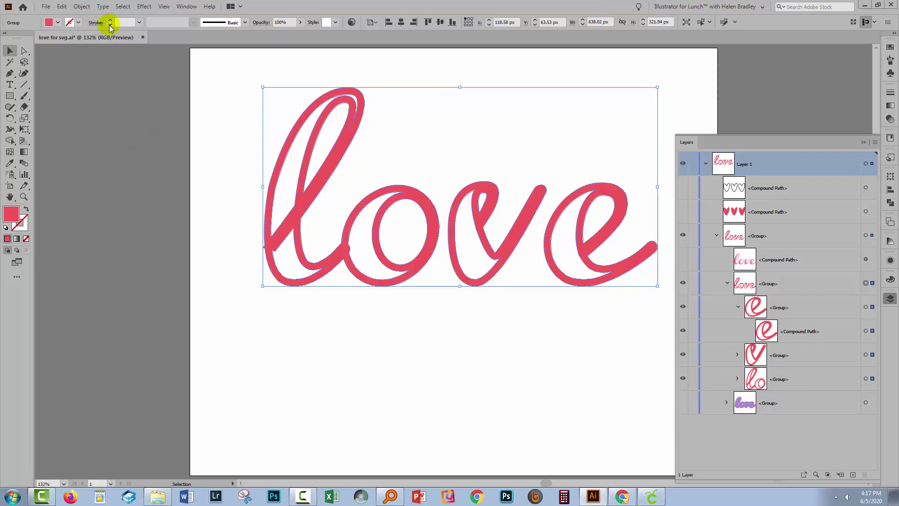
- Combine the red outline letters into one compound path with a red fill
click(81, 6)
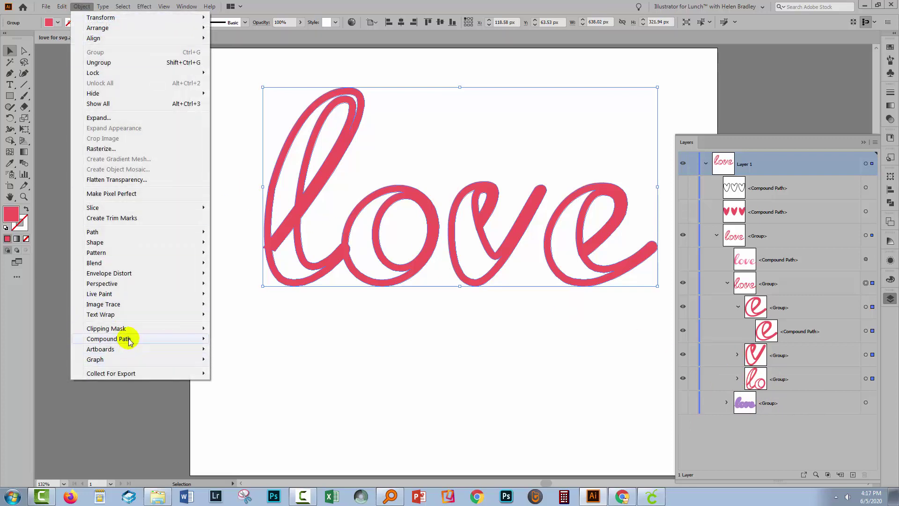
mouse_move(127, 339)
click(232, 338)
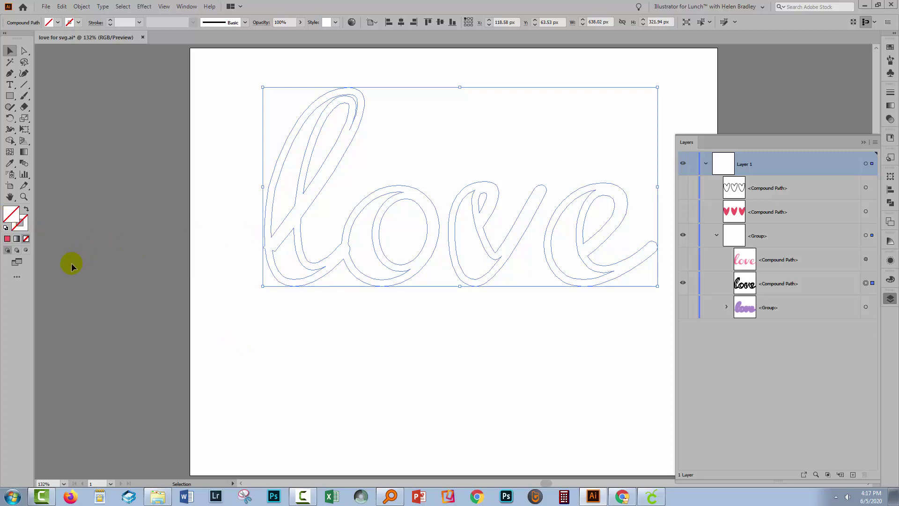
click(7, 240)
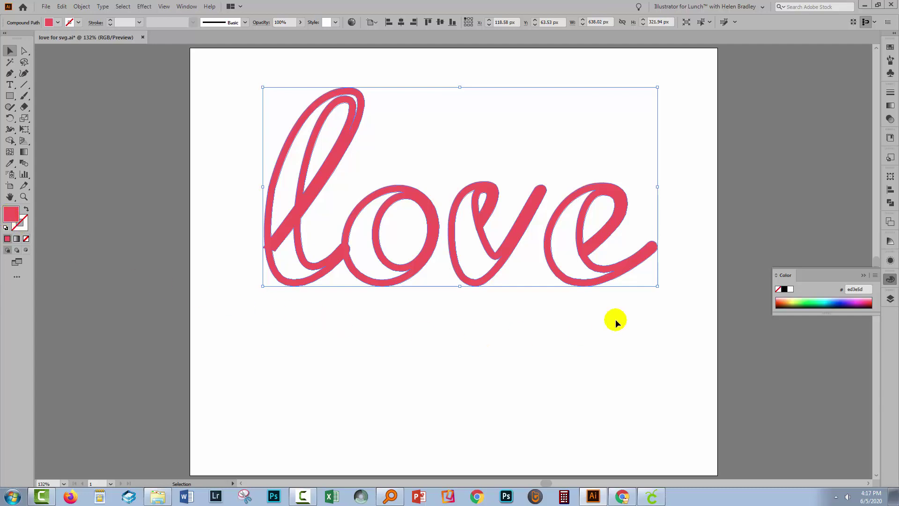
- Toggle the pink-filled love path's visibility to check it, then hide the red outline love path
click(889, 299)
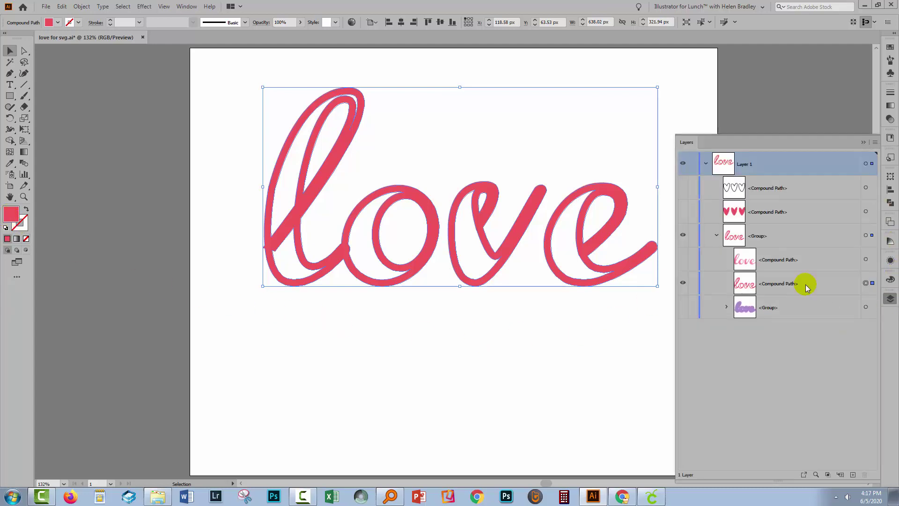
click(683, 260)
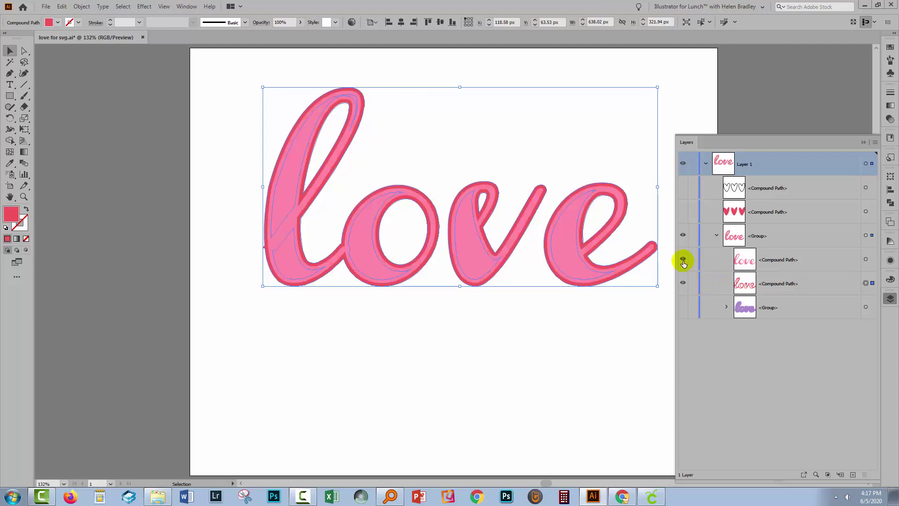
click(595, 319)
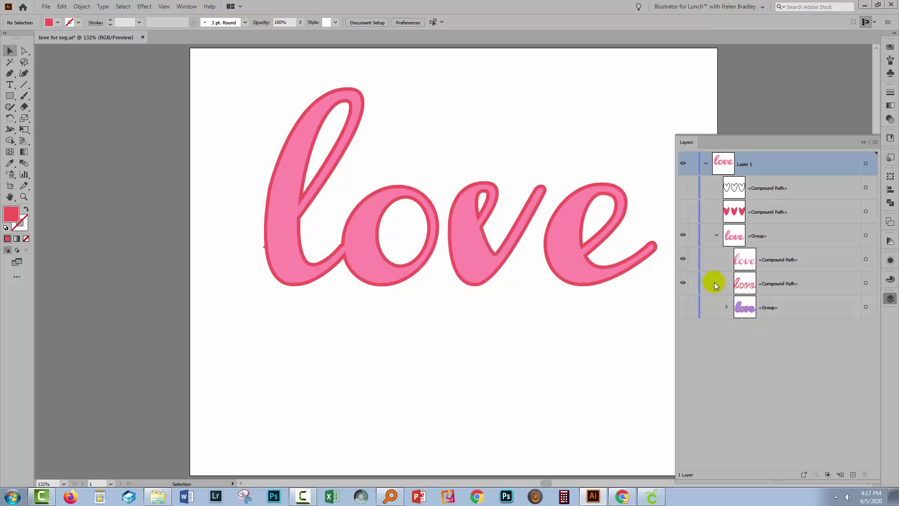
click(682, 261)
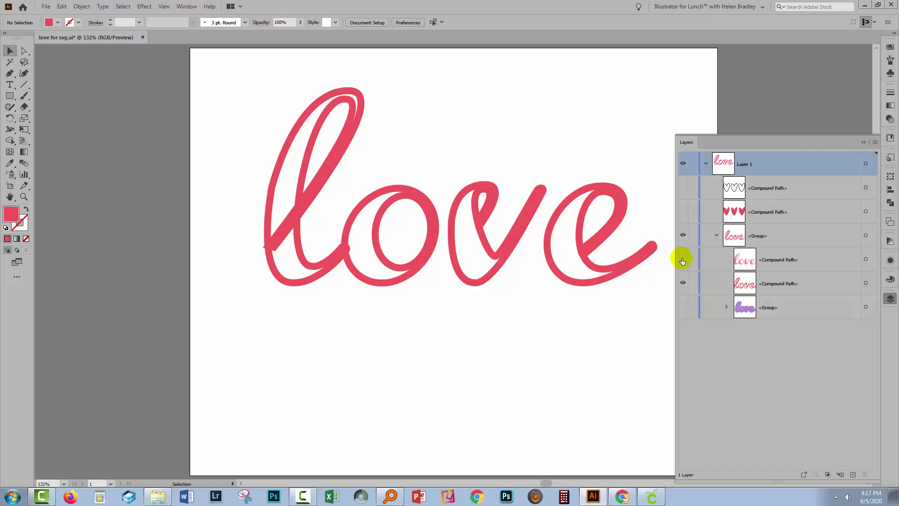
click(682, 260)
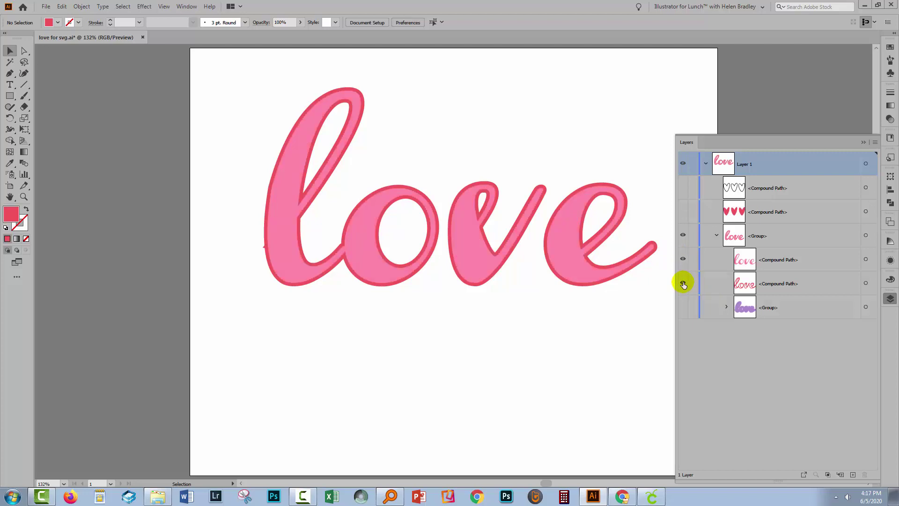
click(683, 283)
- Hide the pink fill, show and select the purple love backing group, and list its compound paths
click(684, 260)
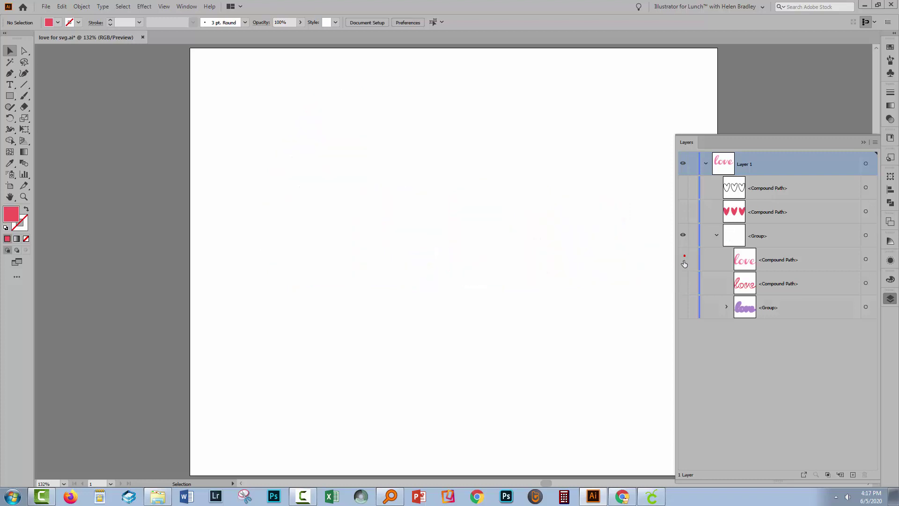
click(685, 308)
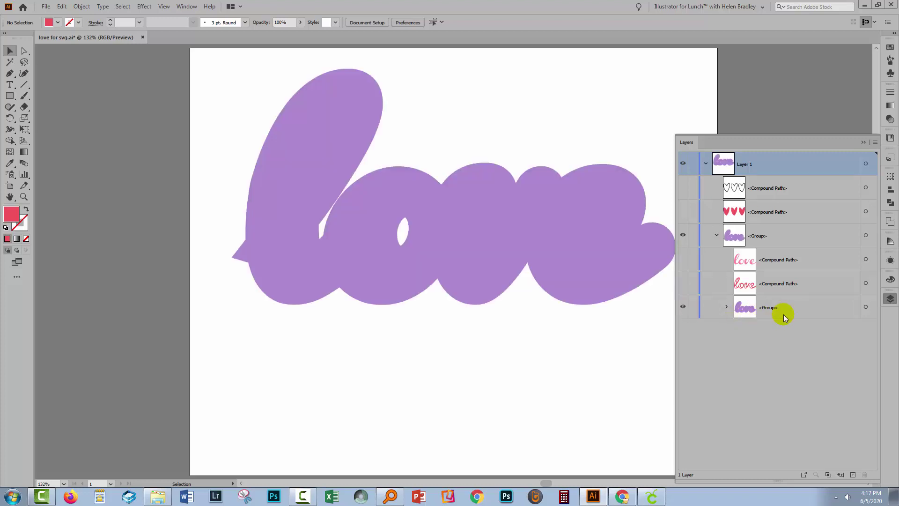
click(864, 307)
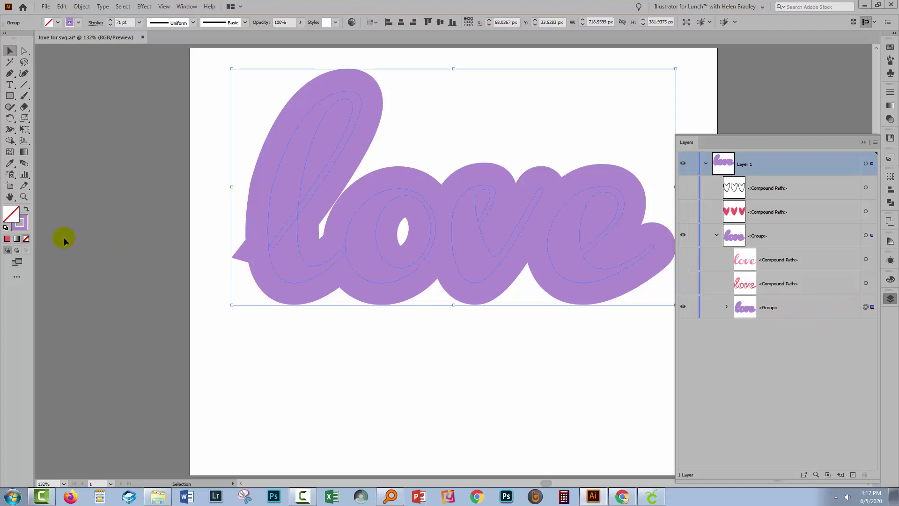
click(24, 227)
click(77, 8)
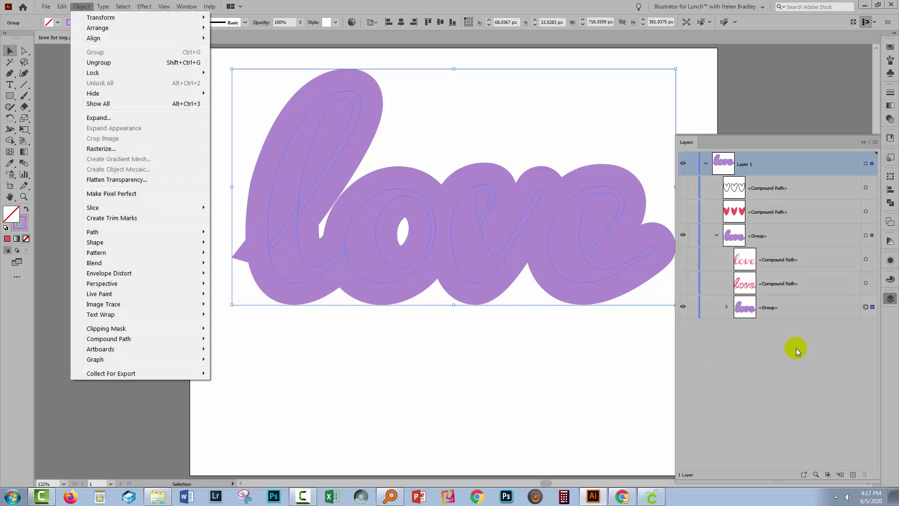
click(727, 307)
click(726, 307)
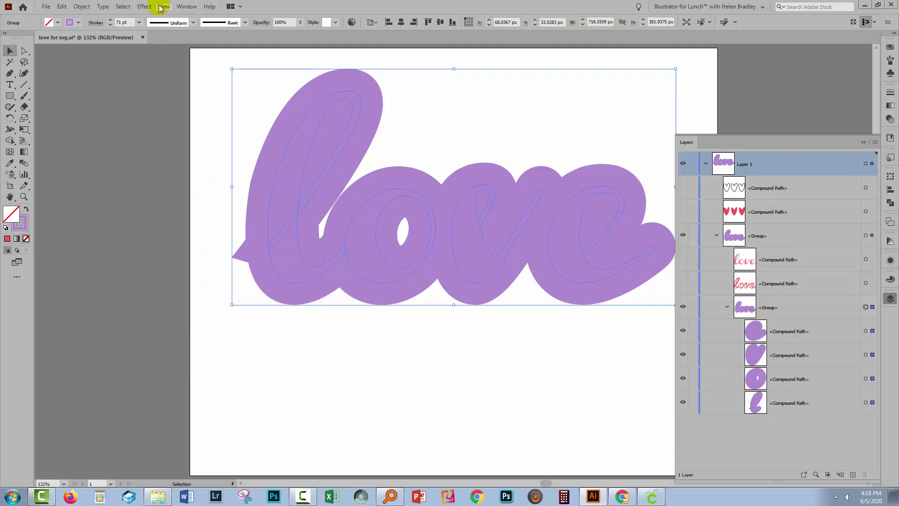
- Release the purple compound paths and expand their fills and strokes into filled shapes
click(81, 6)
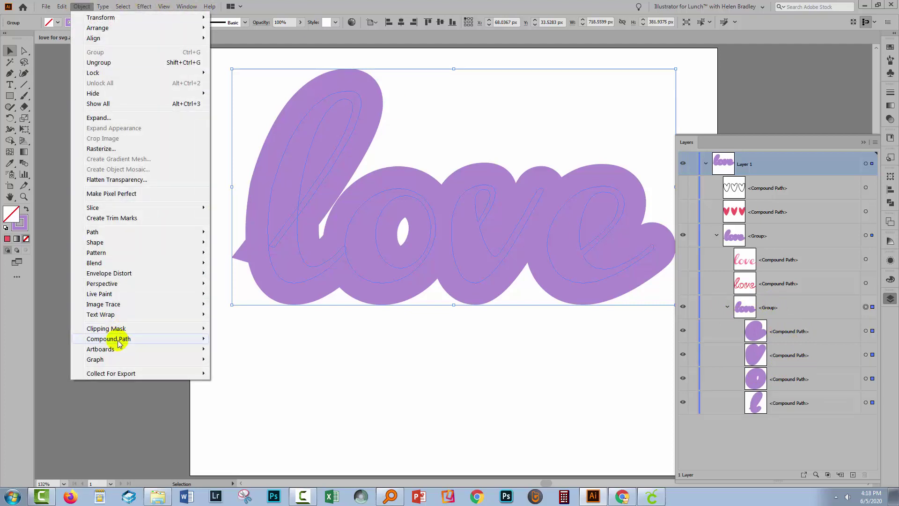
mouse_move(194, 338)
click(231, 350)
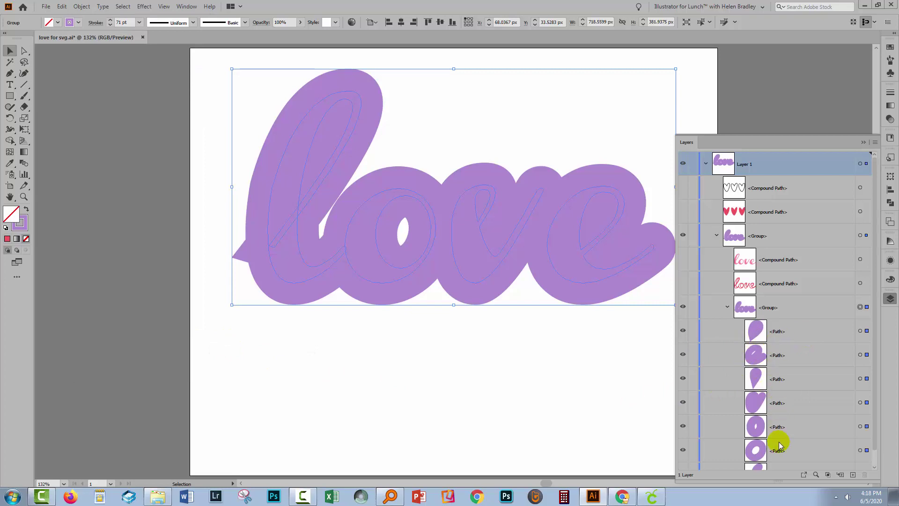
click(80, 6)
click(97, 117)
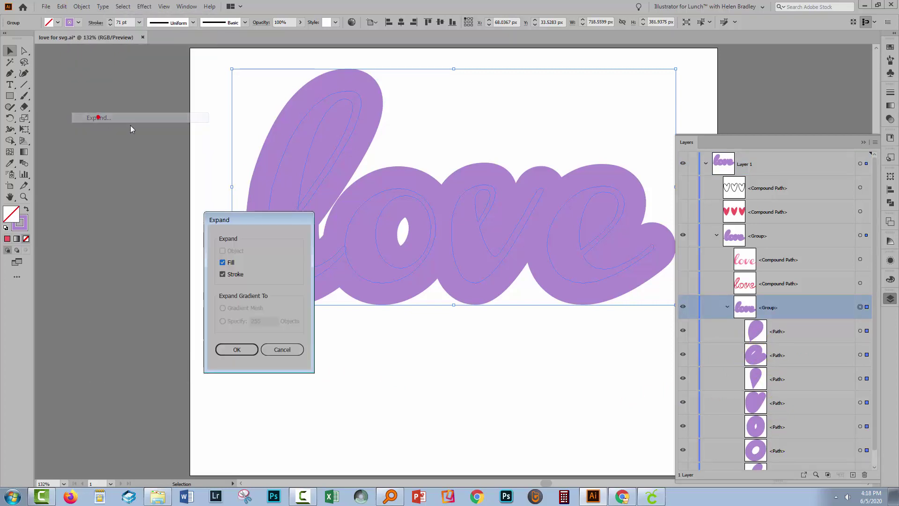
click(236, 349)
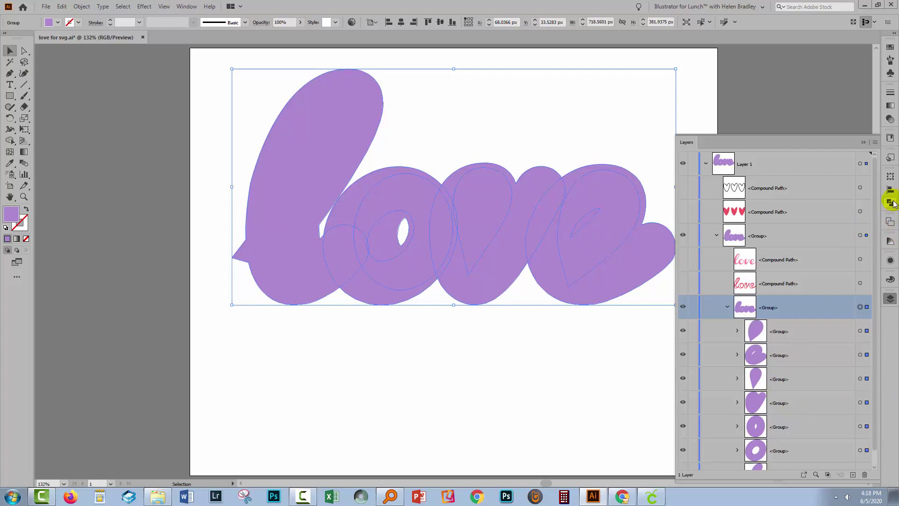
- Unite the purple backing pieces in Pathfinder, then bring the Layers list back
click(891, 202)
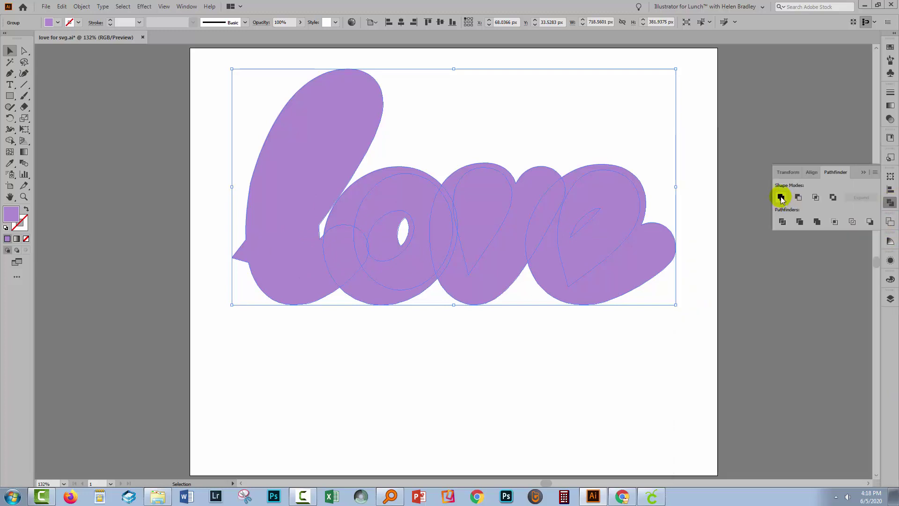
click(780, 197)
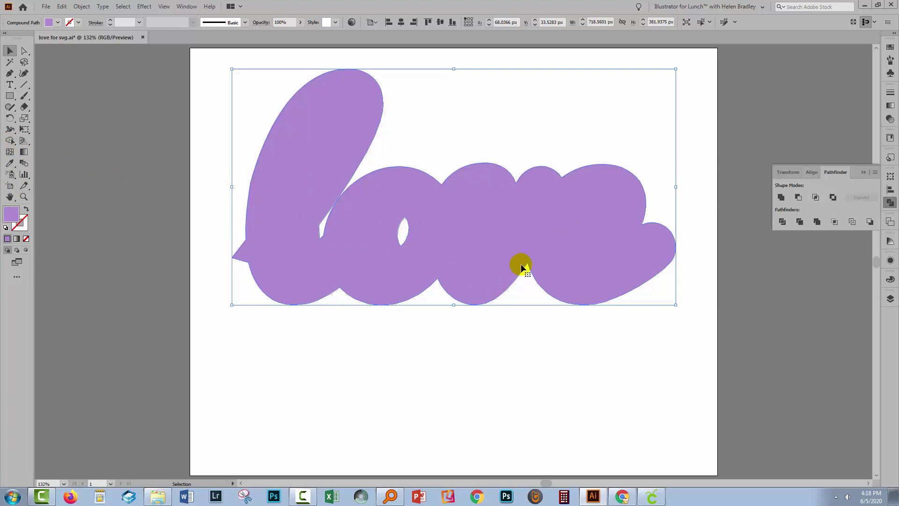
click(889, 298)
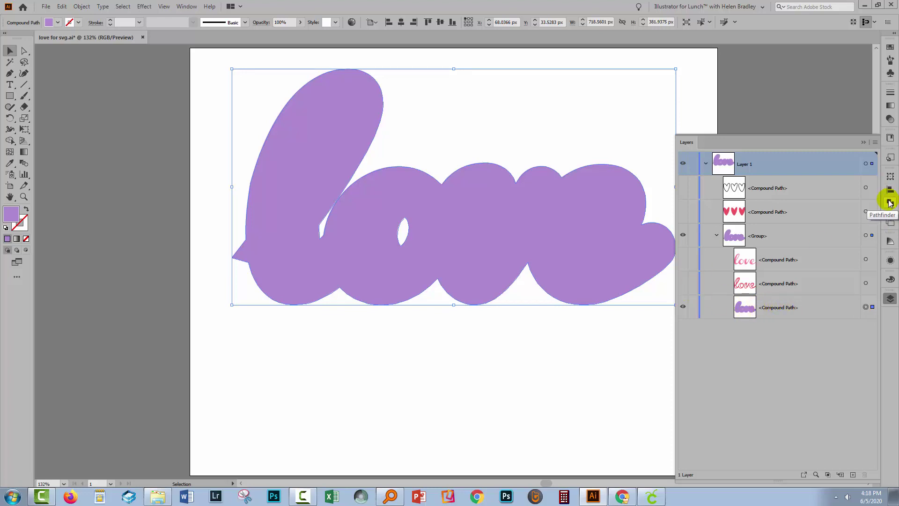
- Show the red outline and pink fill love paths, then ungroup the love group
click(683, 283)
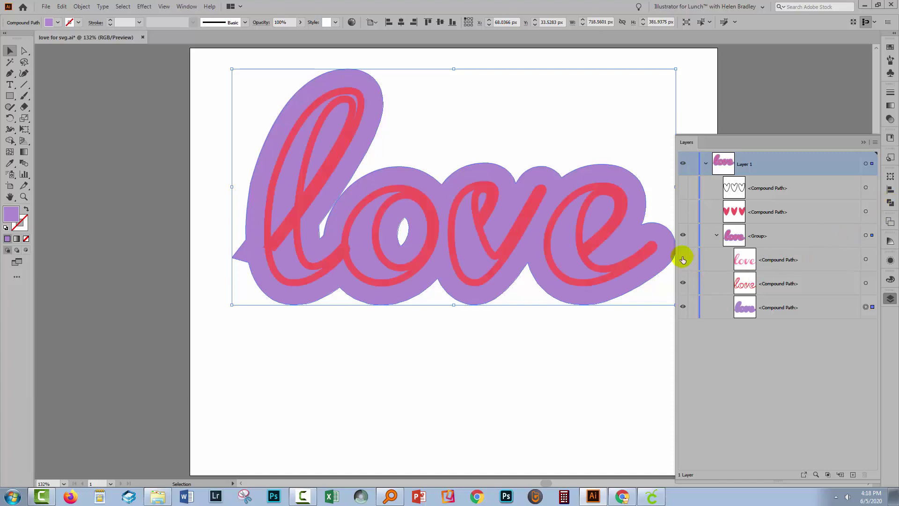
click(683, 260)
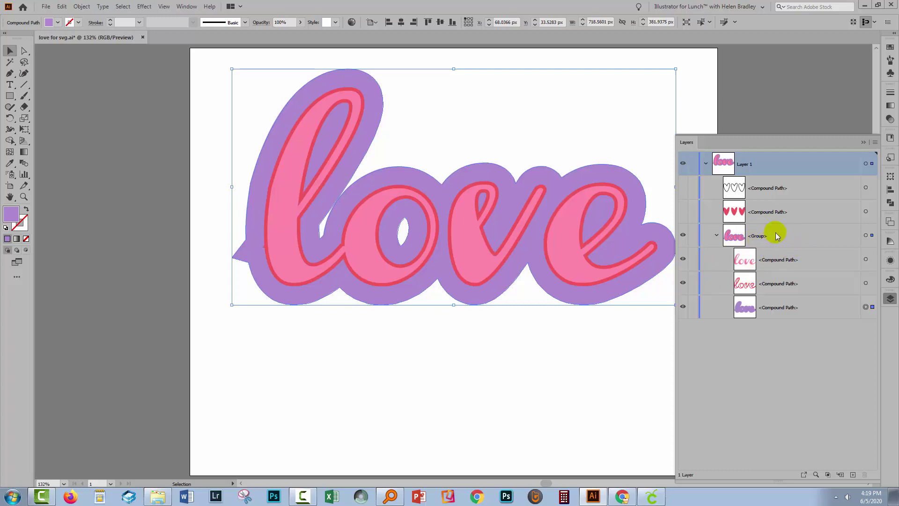
click(804, 229)
click(865, 236)
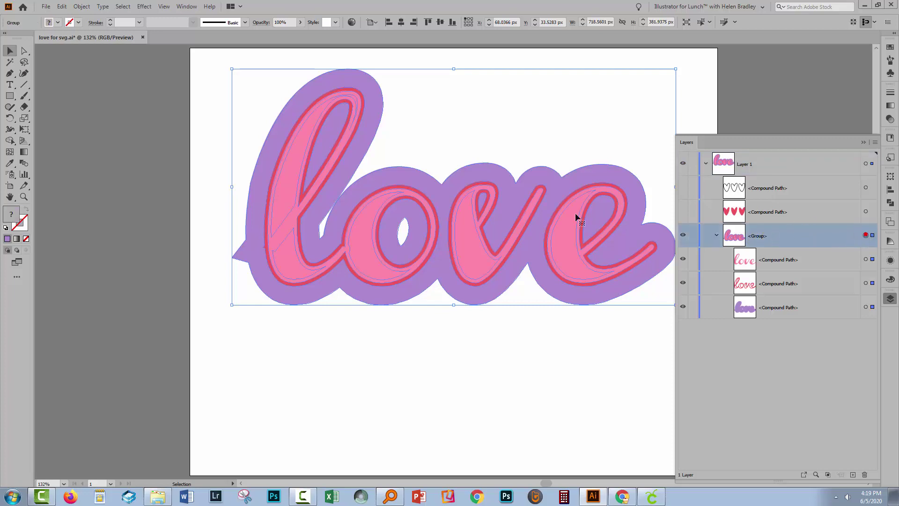
click(79, 7)
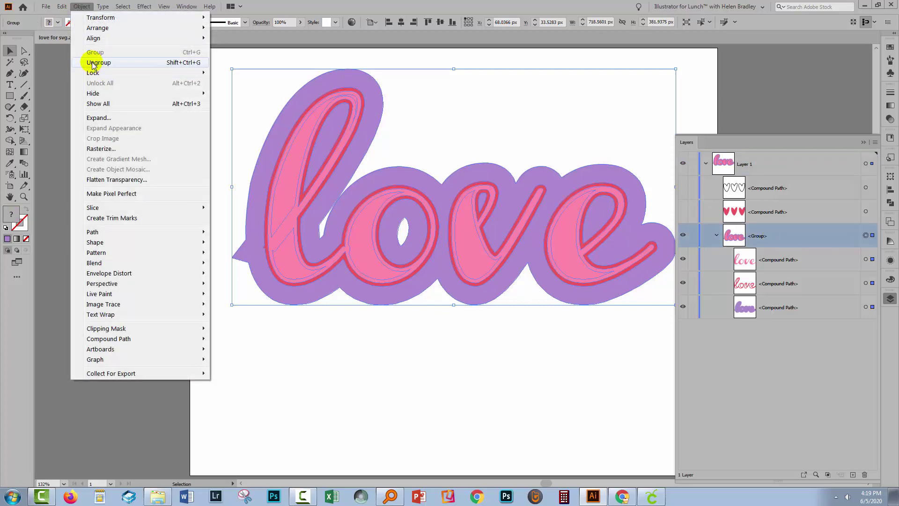
click(98, 63)
click(771, 293)
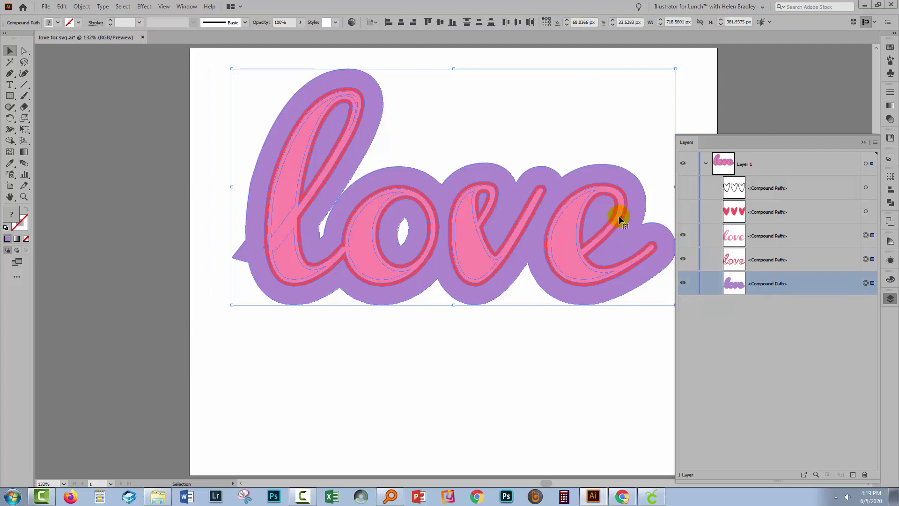
- Make the outline hearts and red filled hearts visible, and pick the red hearts path
click(683, 187)
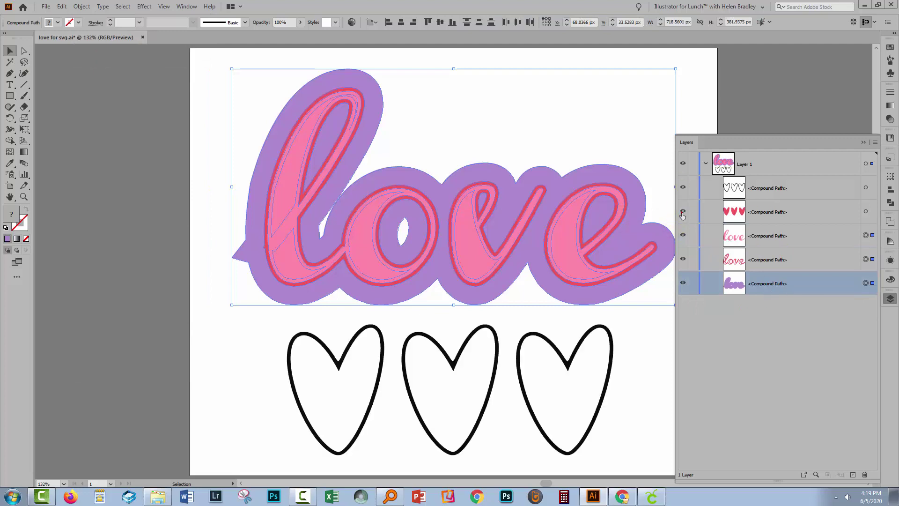
click(683, 210)
click(743, 212)
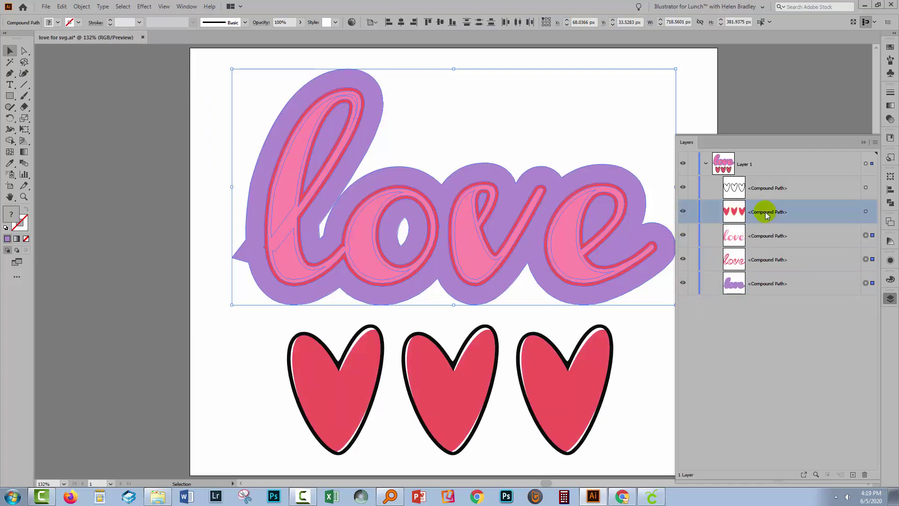
- Combine the red outline love path and the red hearts into one compound path
click(865, 259)
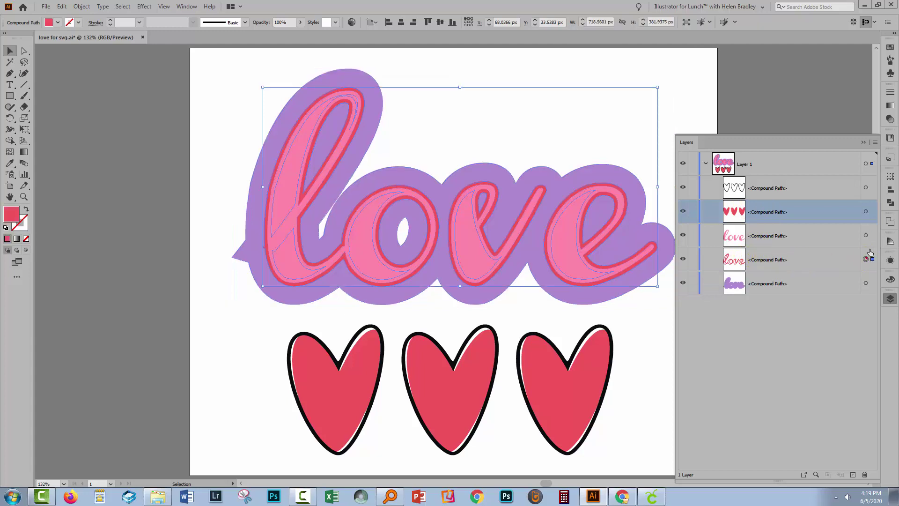
shift+click(866, 211)
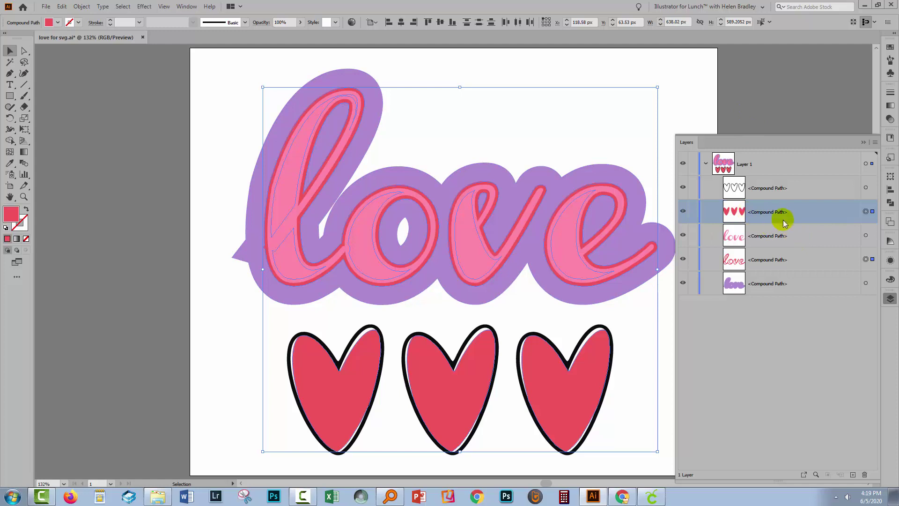
click(82, 6)
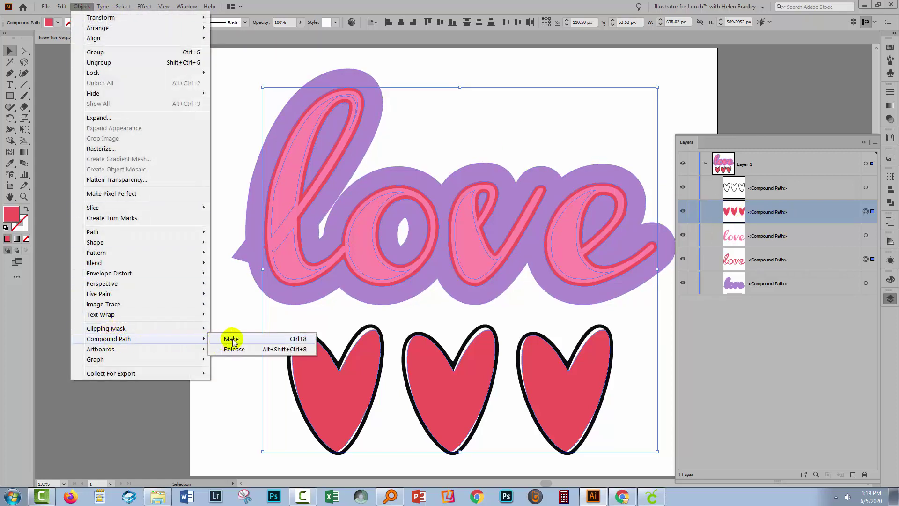
click(231, 338)
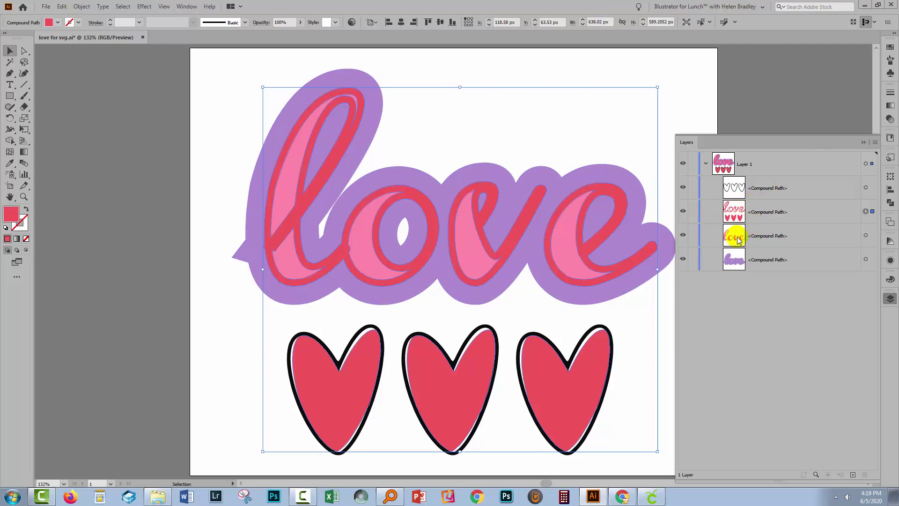
- Move the pink love fill path above the combined red path and deselect everything
click(781, 237)
drag(780, 238, 777, 199)
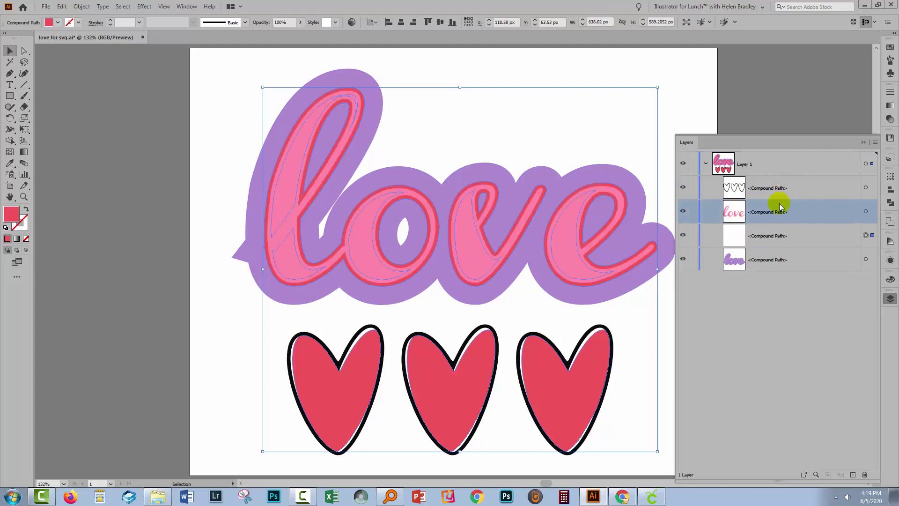
click(201, 343)
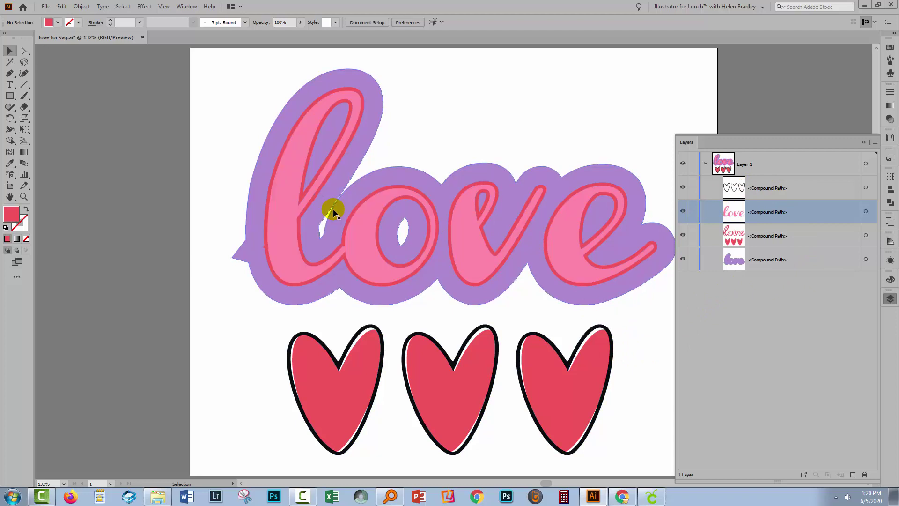
- Export the artwork as an SVG named 'love and hearts', accepting the default SVG options
click(46, 6)
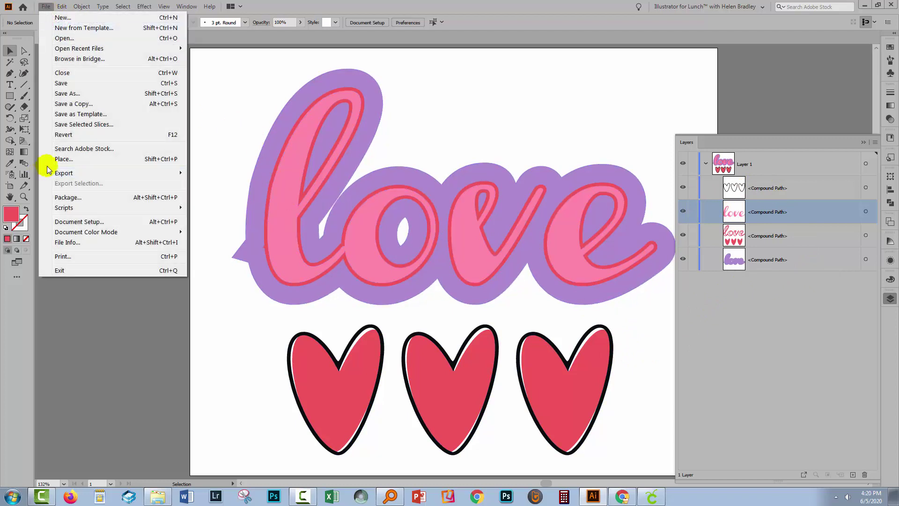
mouse_move(59, 173)
click(221, 183)
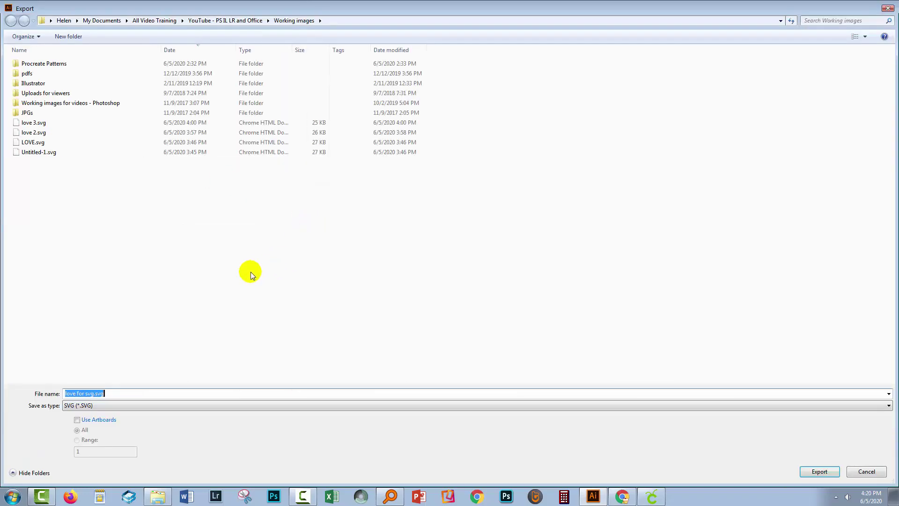
click(111, 389)
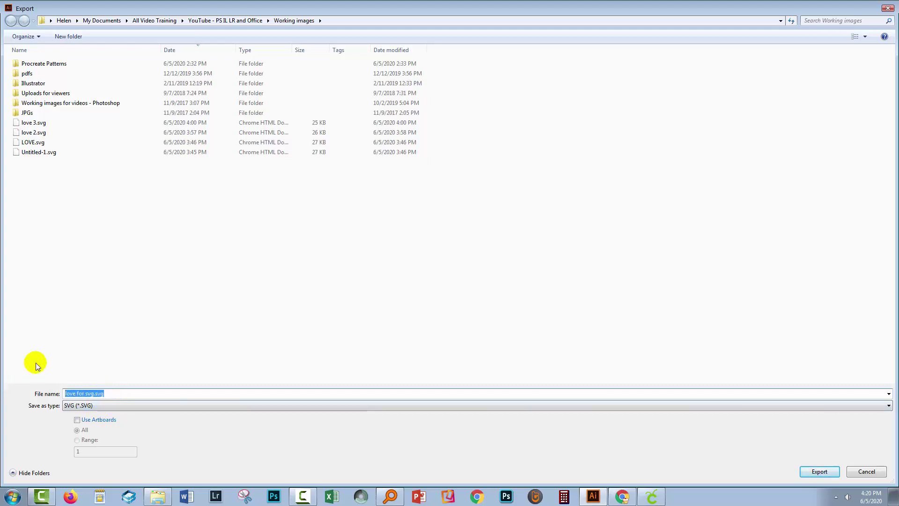
text(love and hea)
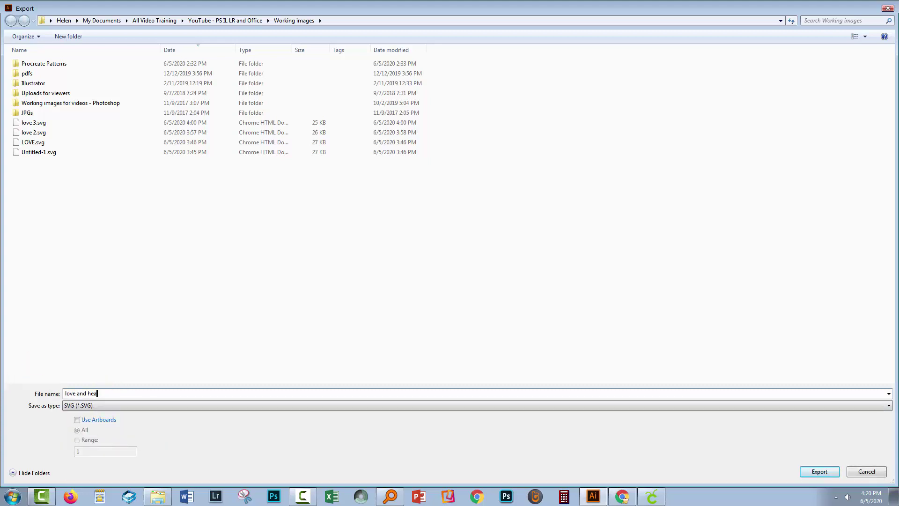
text(rts)
key(Return)
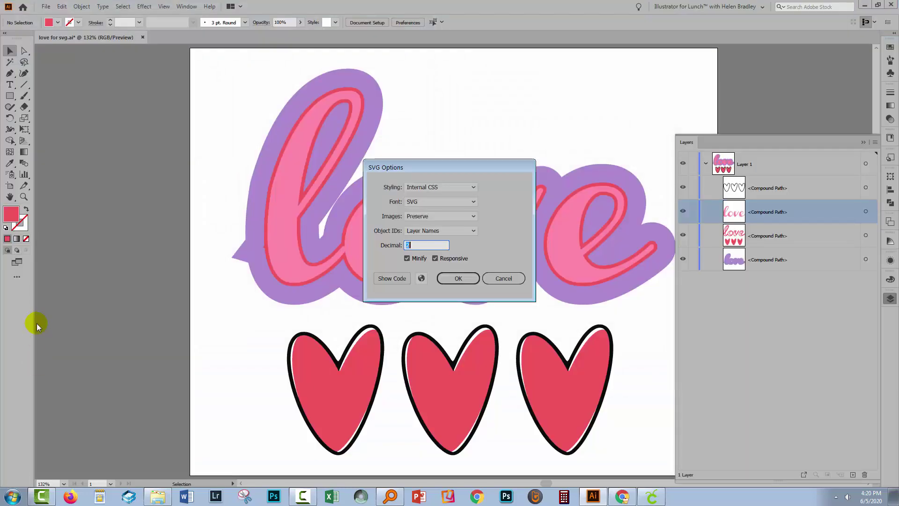
click(455, 276)
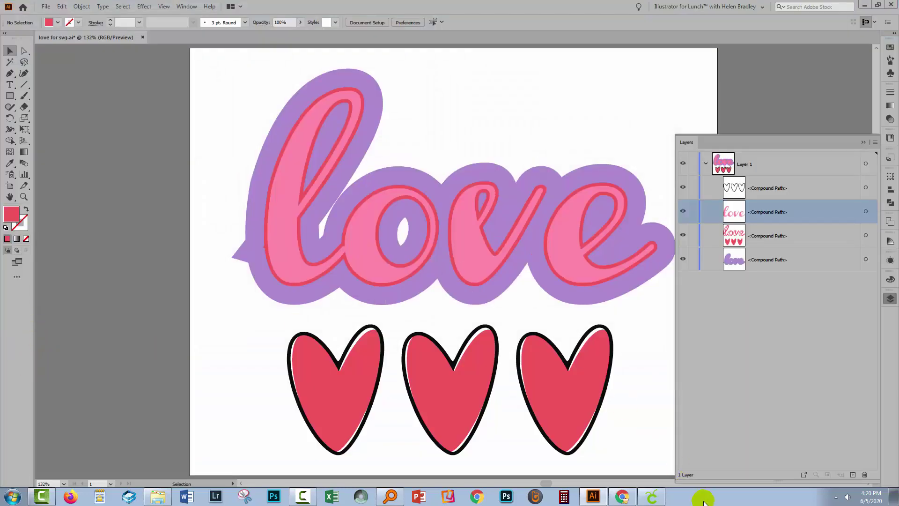
- Upload love and hearts.svg to Cricut Design Space, save it, and select its thumbnail
click(651, 497)
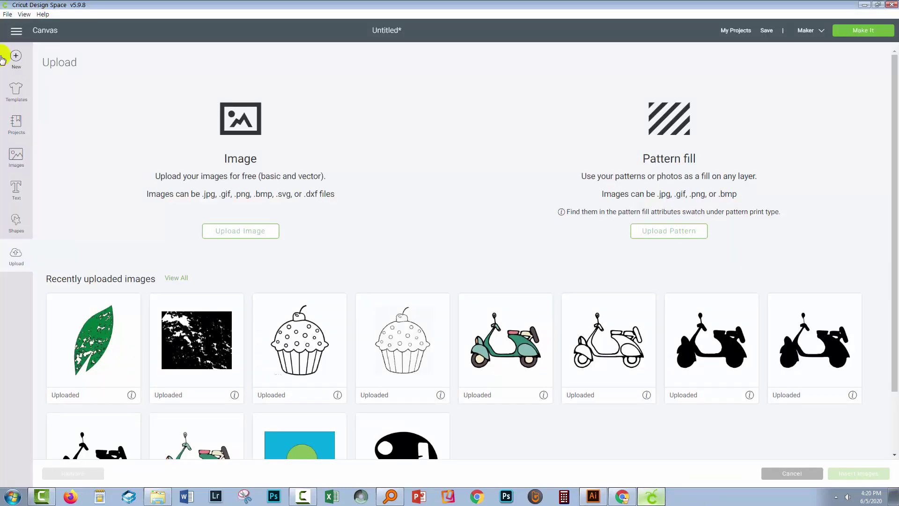
click(230, 237)
click(426, 249)
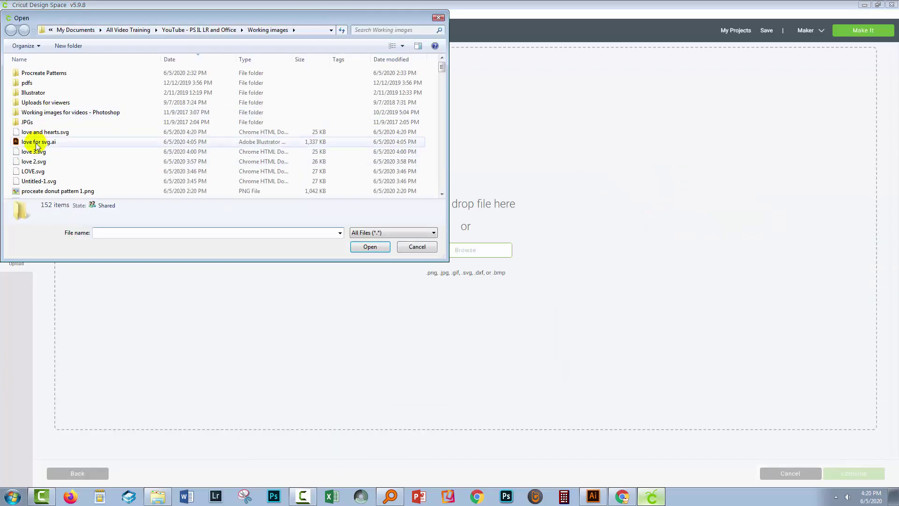
double_click(37, 132)
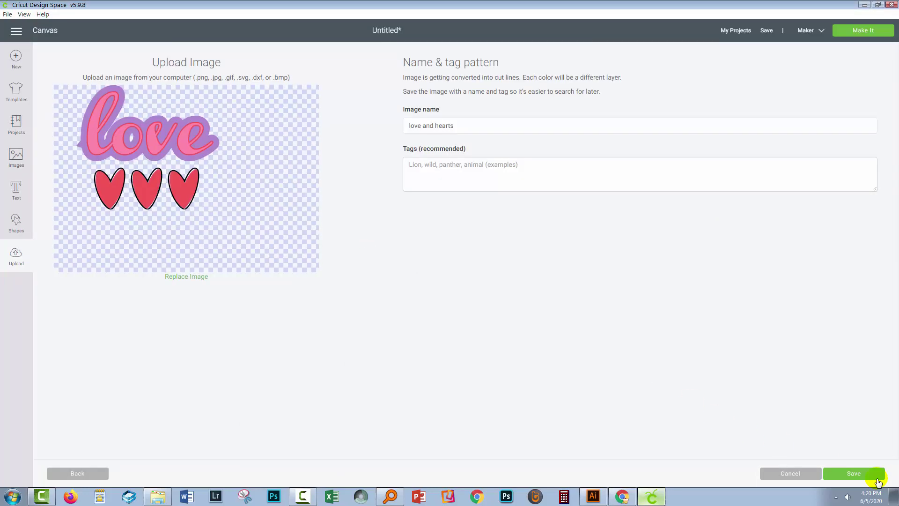
click(877, 482)
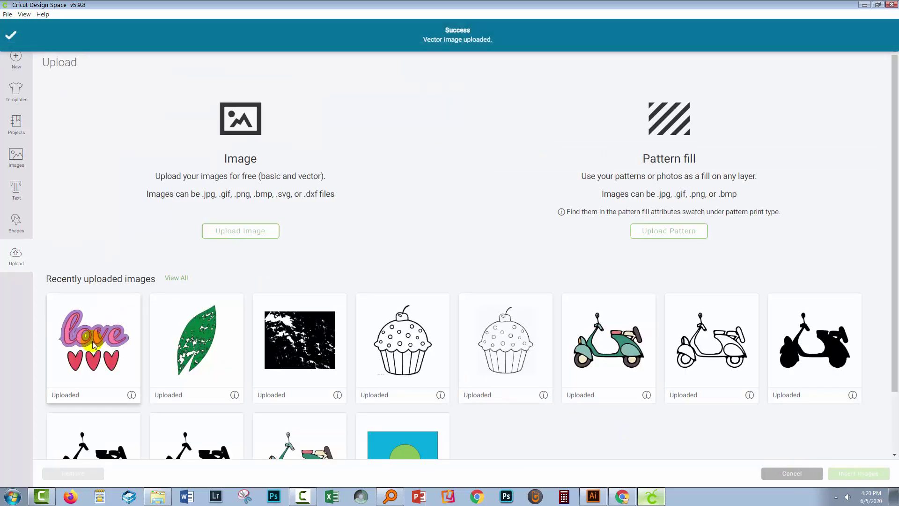
click(93, 345)
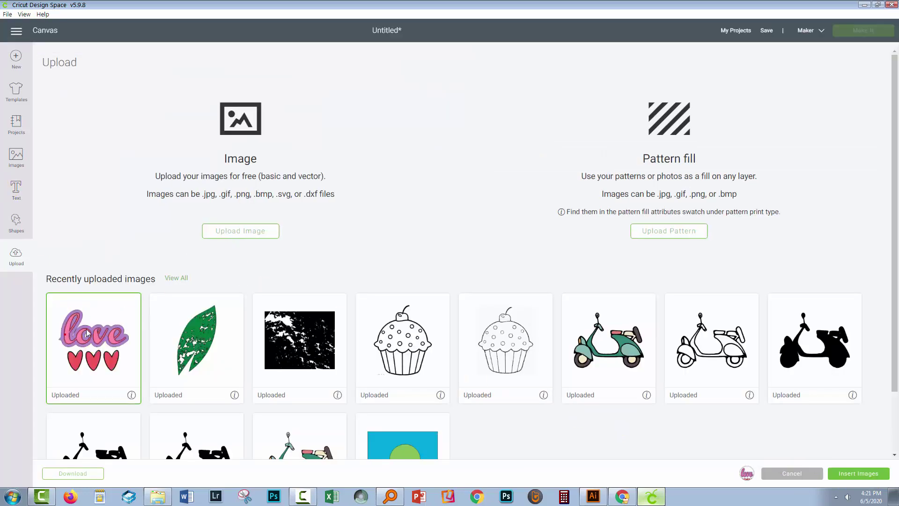
- Insert the love and hearts image at the canvas top-left and toggle each layer's visibility to inspect it
click(844, 474)
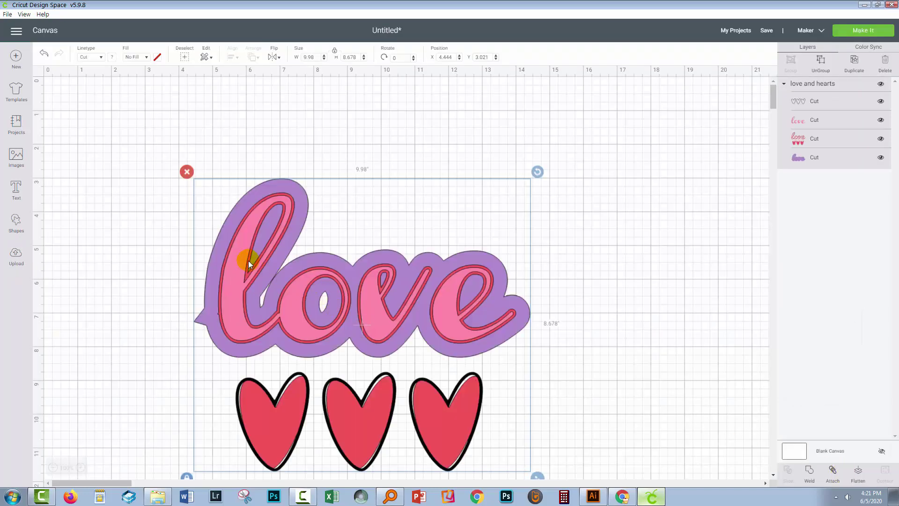
drag(248, 260, 153, 187)
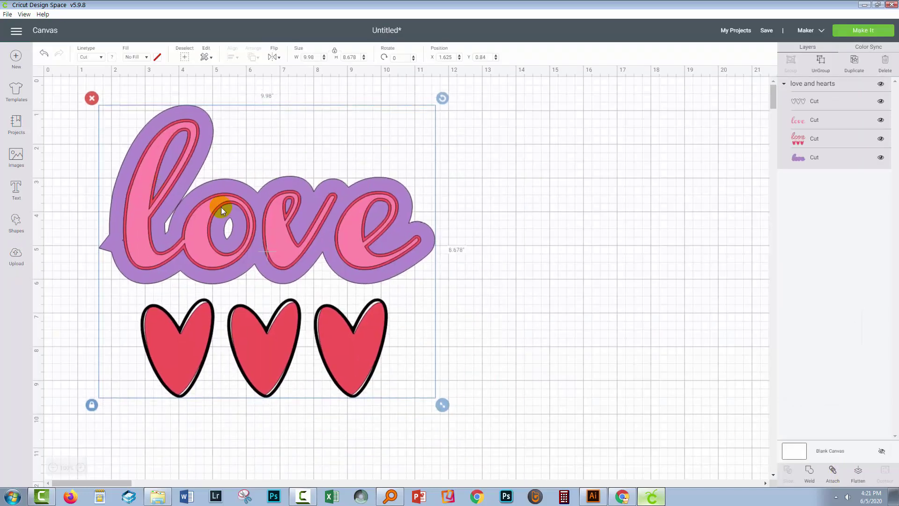
click(837, 103)
click(881, 101)
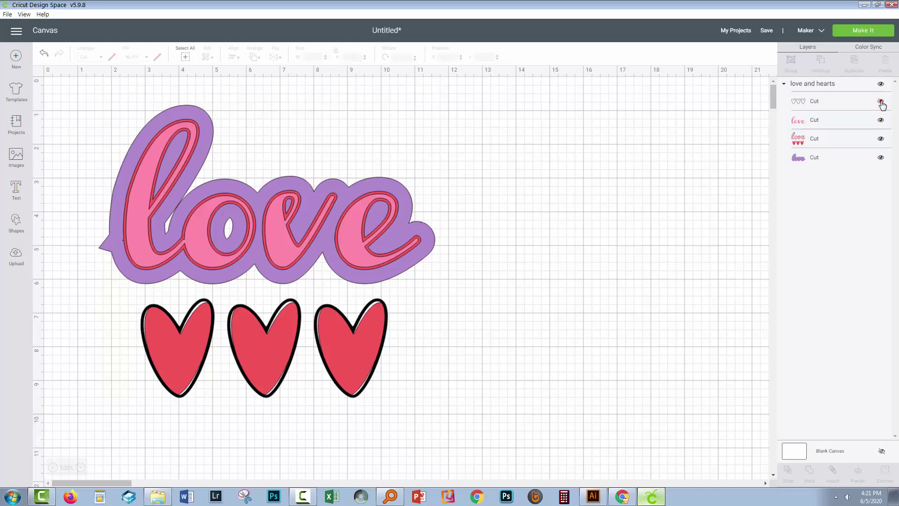
click(881, 101)
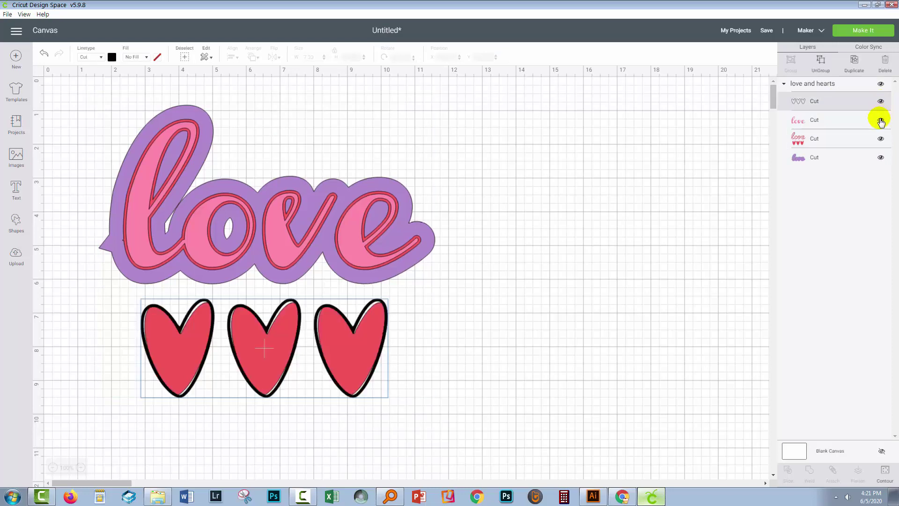
click(881, 121)
click(881, 121)
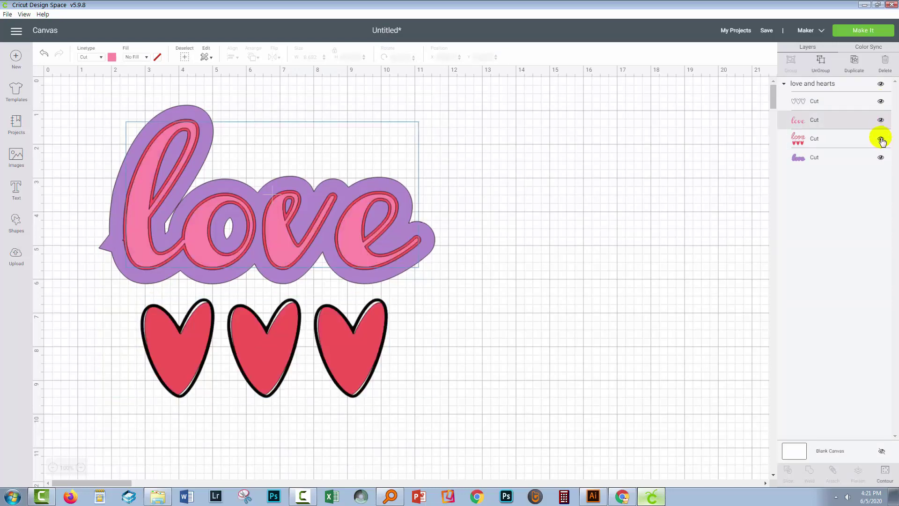
click(880, 139)
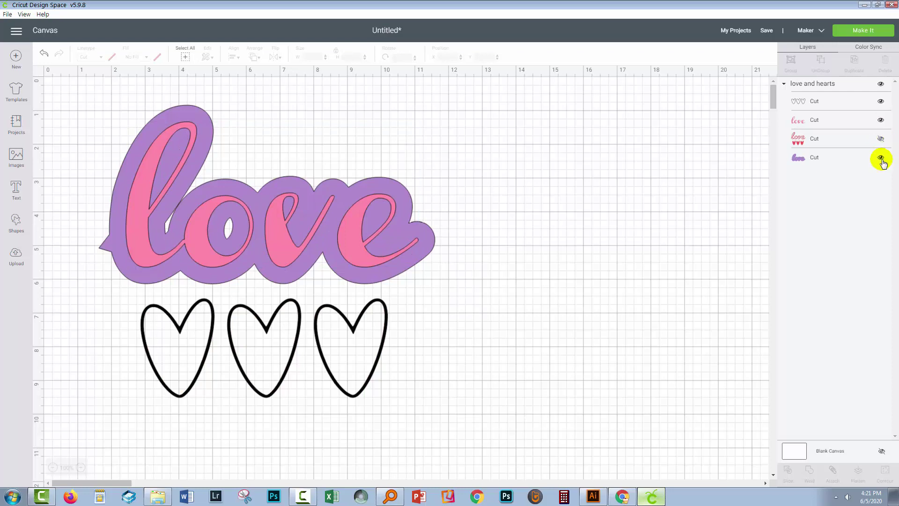
click(881, 159)
click(881, 159)
- Ungroup the artwork into separate layers and show the red hearts layer again
click(820, 80)
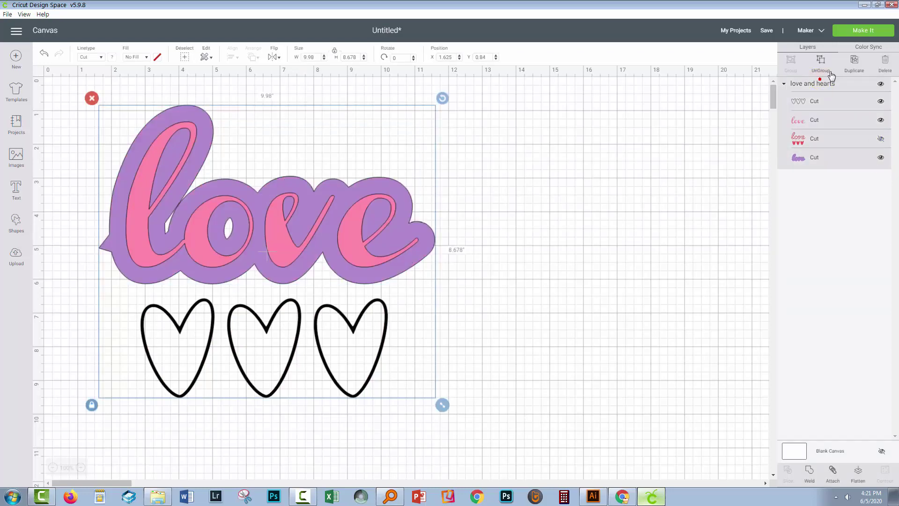
click(821, 61)
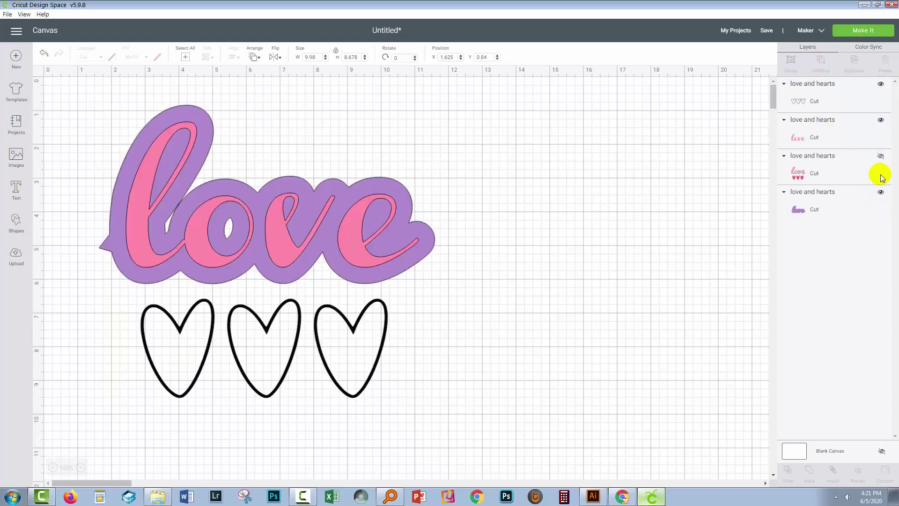
click(881, 156)
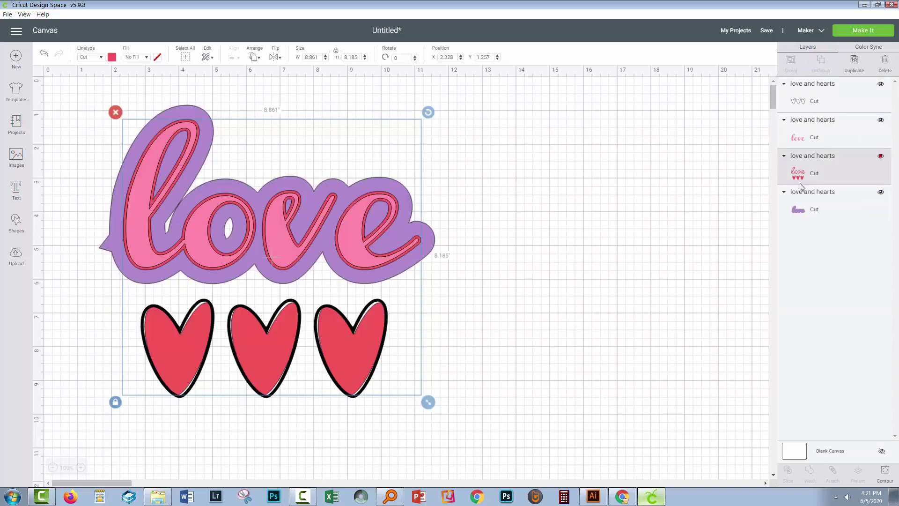
click(651, 215)
- Test-move the pink love and red layers off to the side and back onto the purple outline
click(407, 227)
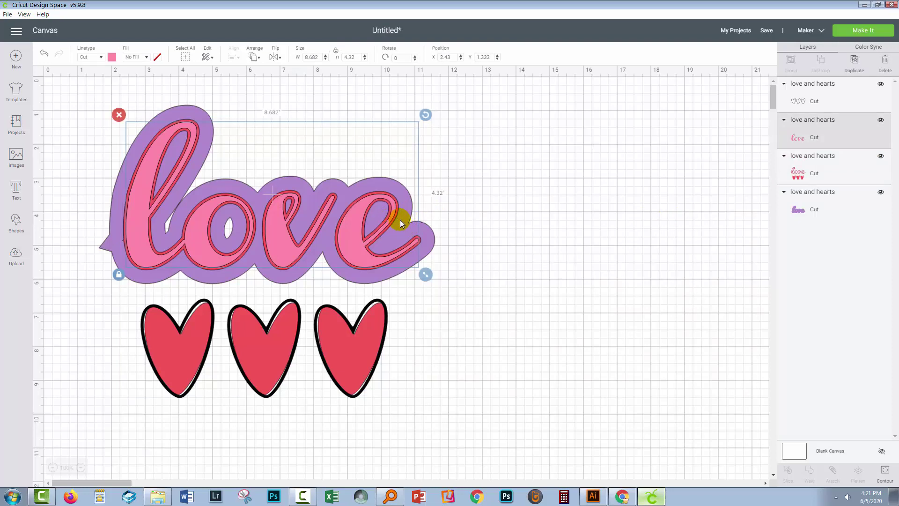
drag(400, 220, 709, 212)
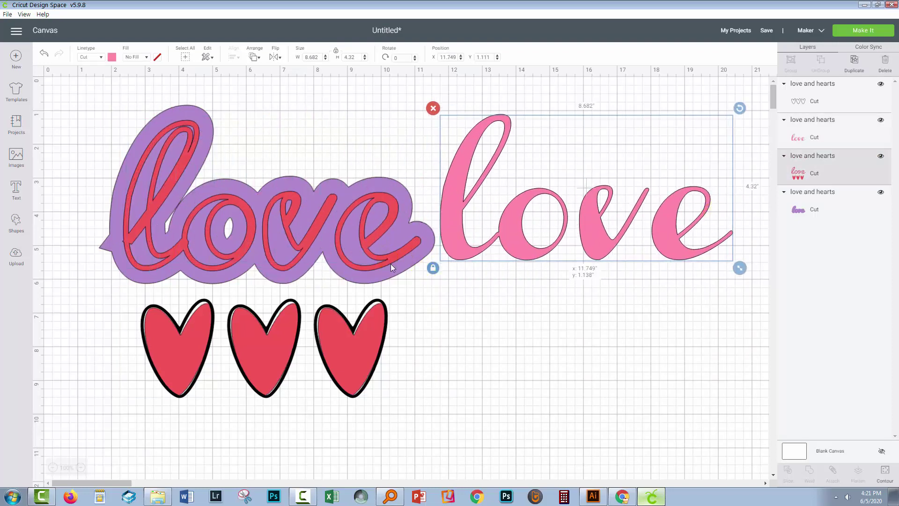
drag(390, 263, 695, 337)
drag(597, 327, 303, 246)
click(517, 263)
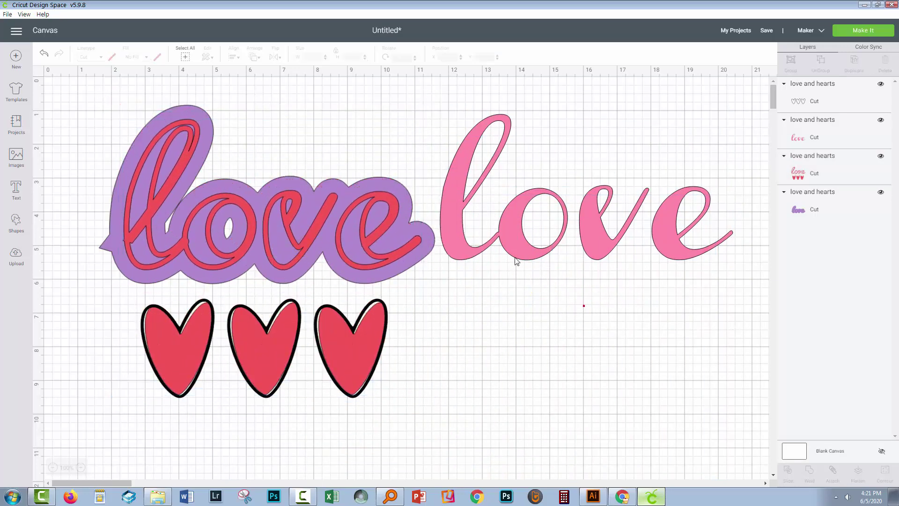
drag(471, 248, 160, 254)
click(559, 327)
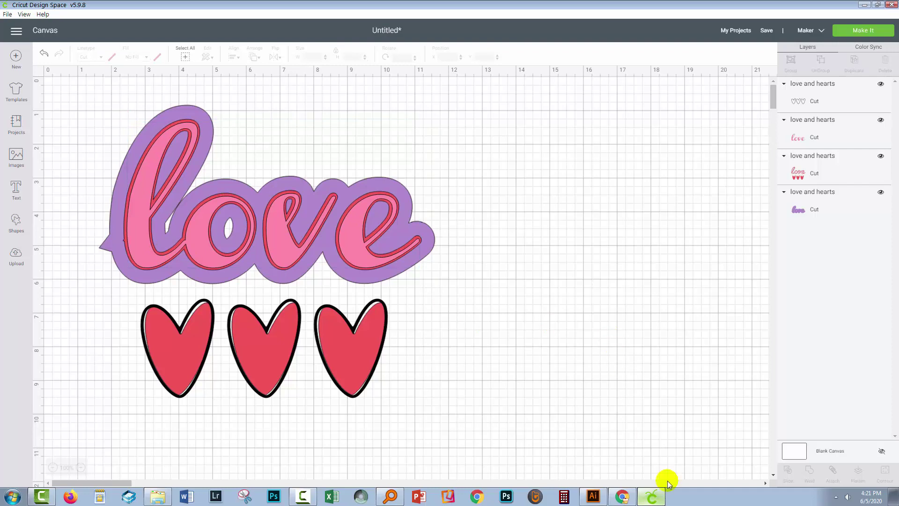
- Return to Illustrator and pan the artboard slightly left
click(593, 496)
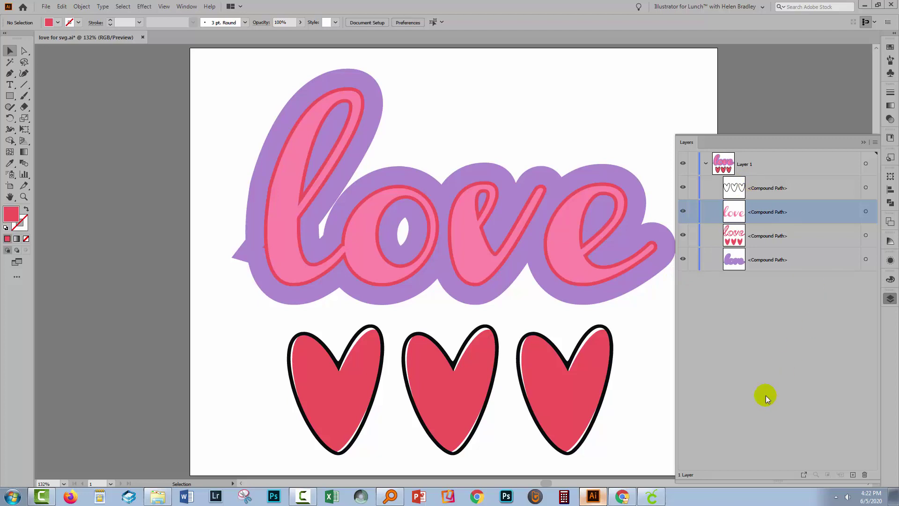
drag(635, 414, 570, 414)
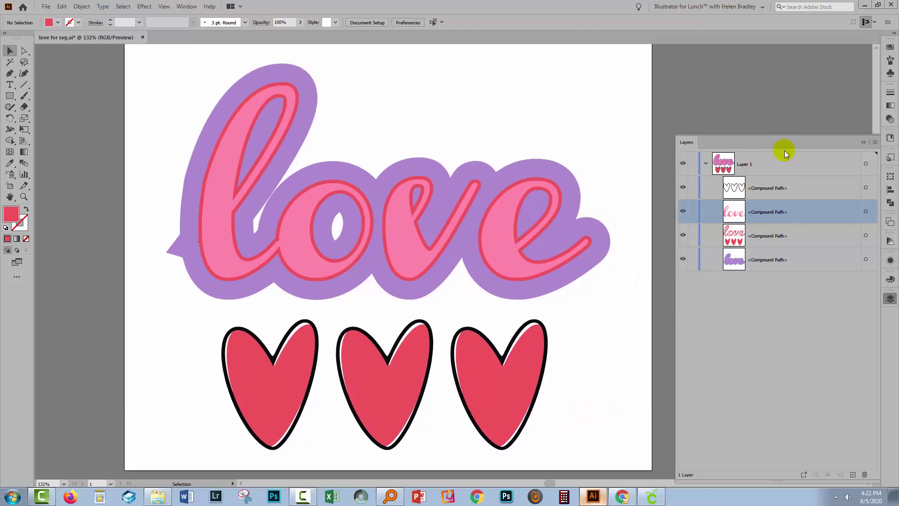